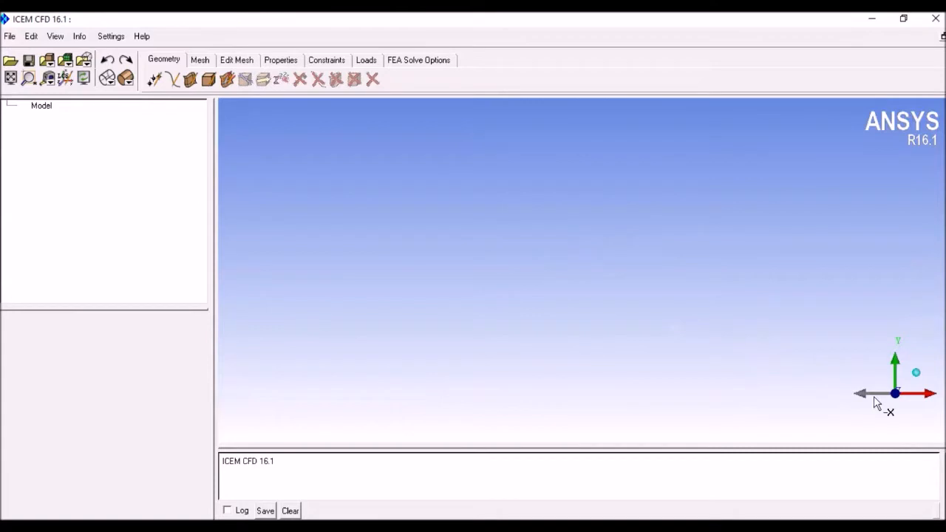
Create three points by explicit coordinates at (0, 0, 0), (0, 0, -2) and (0, 2, -2).
click(153, 81)
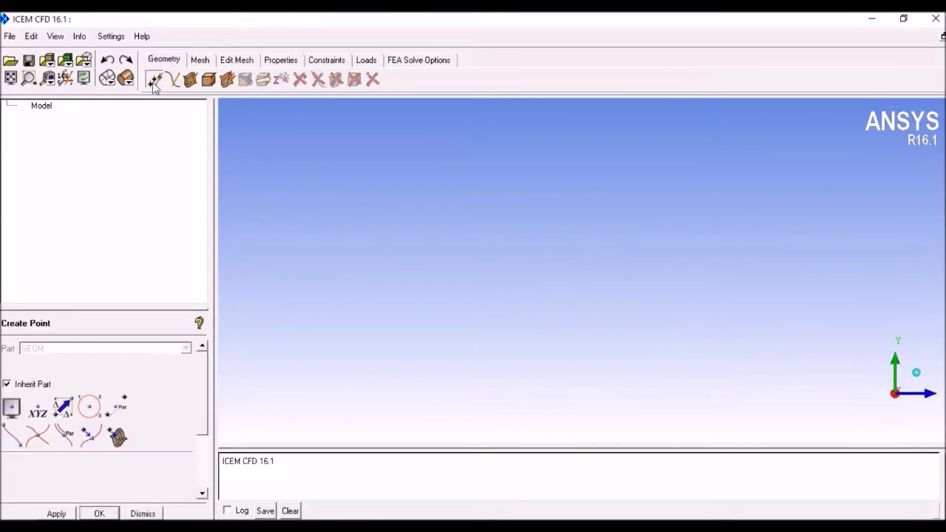
drag(202, 373, 201, 428)
click(63, 513)
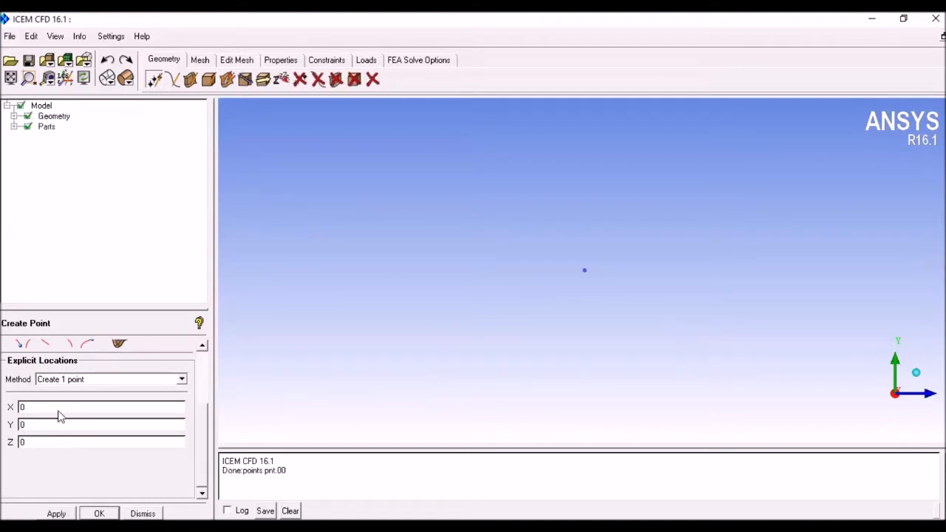
text(-2)
click(52, 511)
double_click(45, 426)
text(2)
click(53, 513)
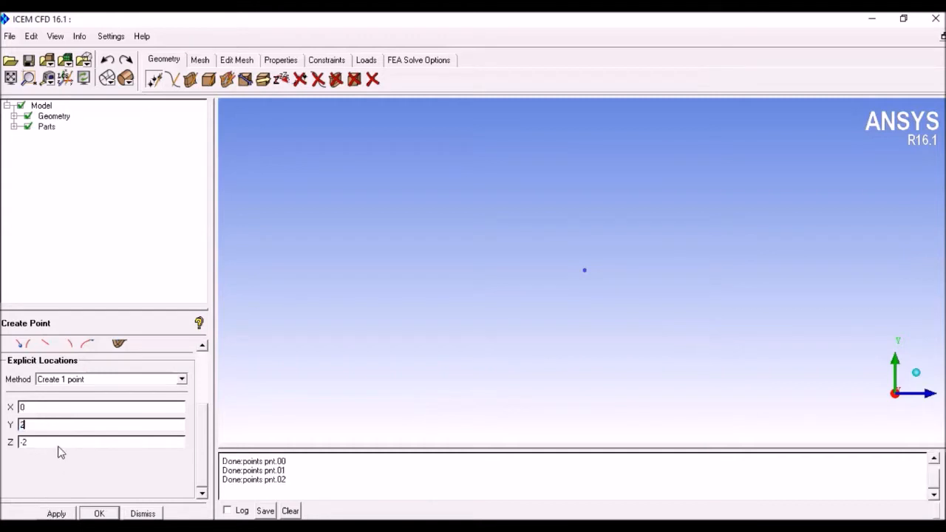
Add the remaining profile points and side-pipe axis points, within X -3 to 3, Y -1 to 2 and Z -2 to 2.
double_click(52, 427)
double_click(38, 443)
click(56, 513)
click(57, 513)
text(-1)
click(58, 513)
double_click(62, 409)
click(56, 513)
click(48, 425)
click(57, 513)
double_click(70, 409)
click(142, 514)
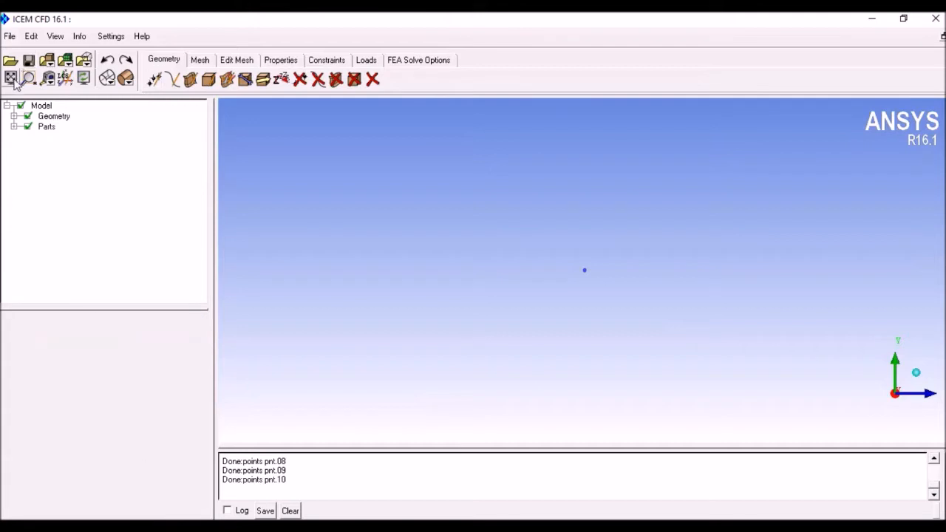
Draw five connected straight curves through the outline points, from the +Z axis end over the stepped profile to the -Z axis end.
click(11, 78)
click(172, 79)
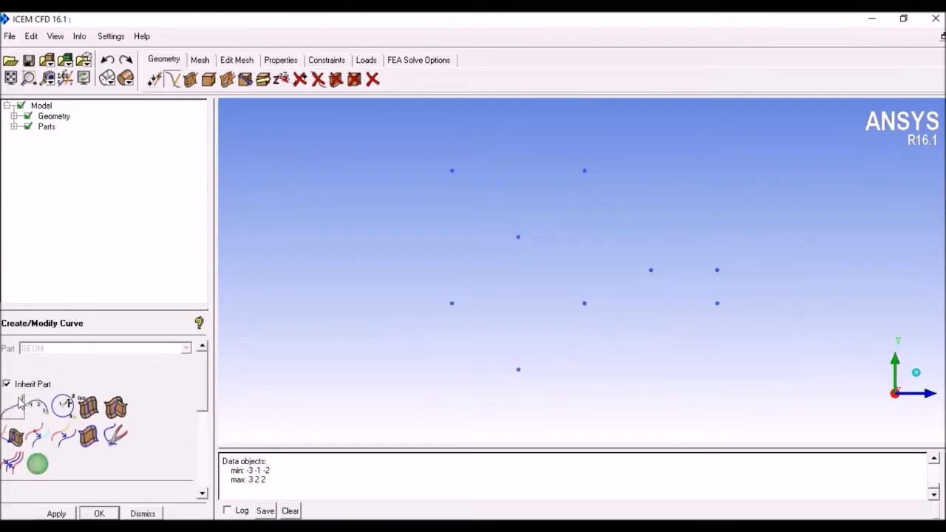
click(20, 401)
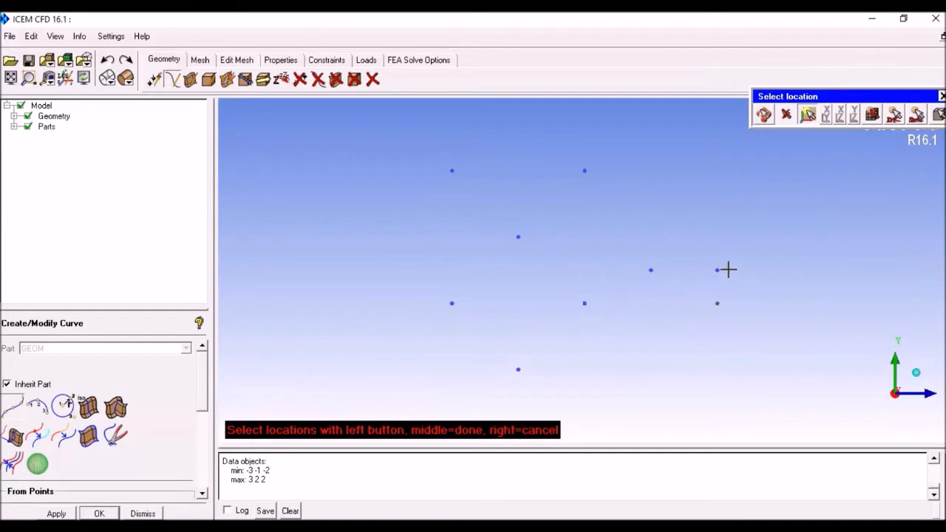
middle_click(720, 271)
click(657, 270)
middle_click(658, 268)
click(587, 170)
middle_click(589, 170)
click(452, 170)
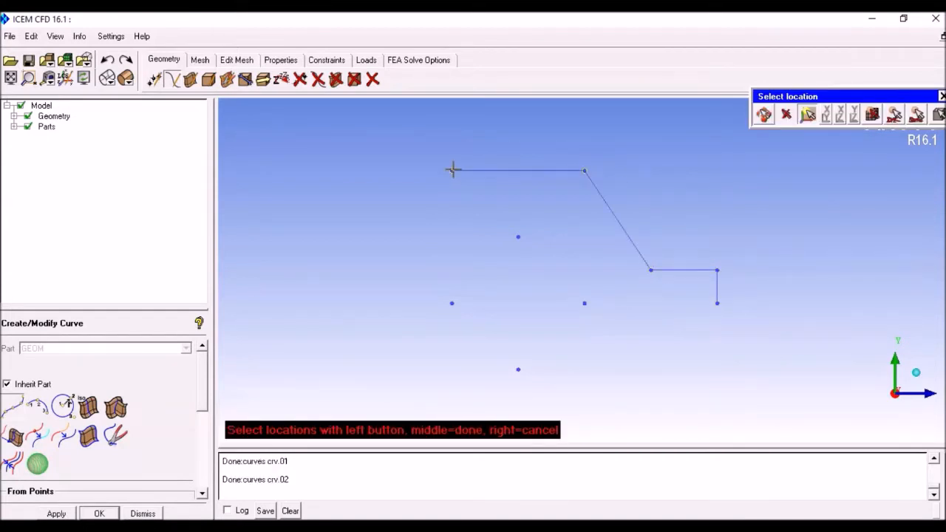
click(452, 304)
middle_click(352, 281)
click(143, 514)
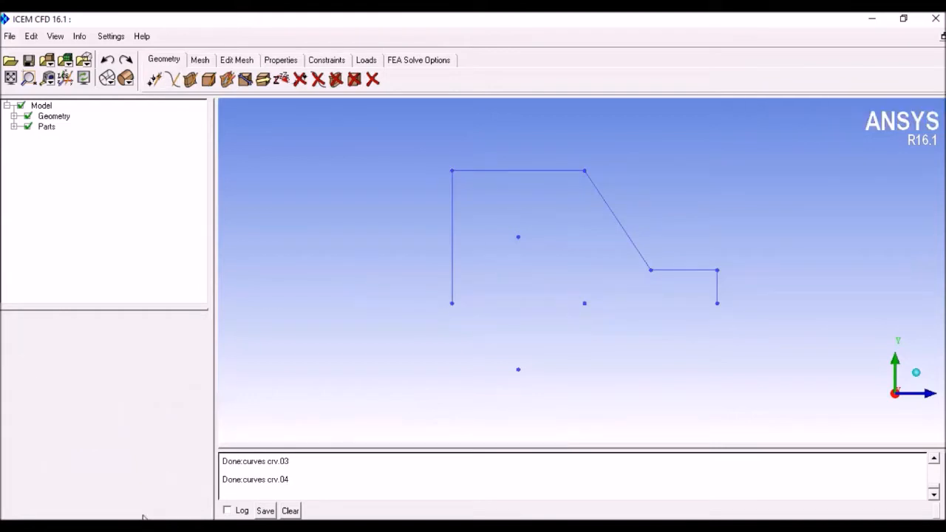
Revolve the five profile curves about the Z-direction centre axis to create the vessel's surfaces.
click(191, 79)
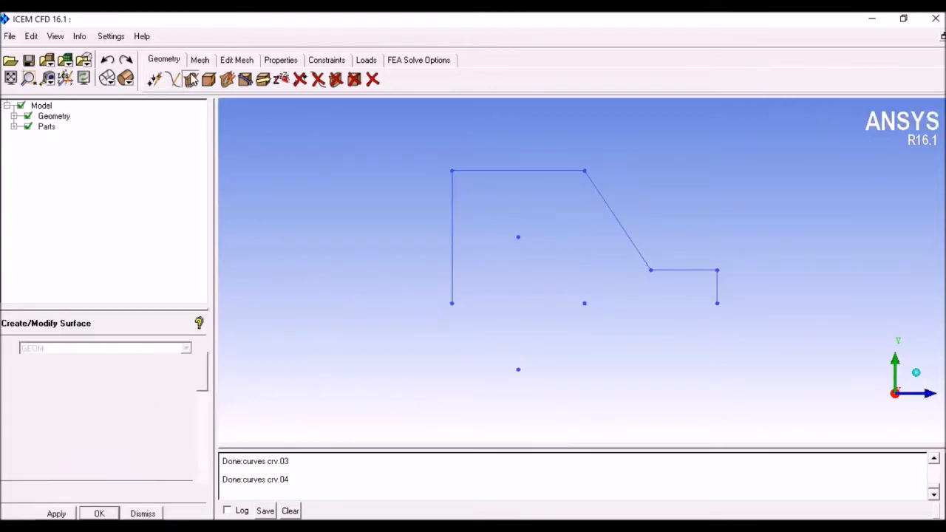
click(90, 408)
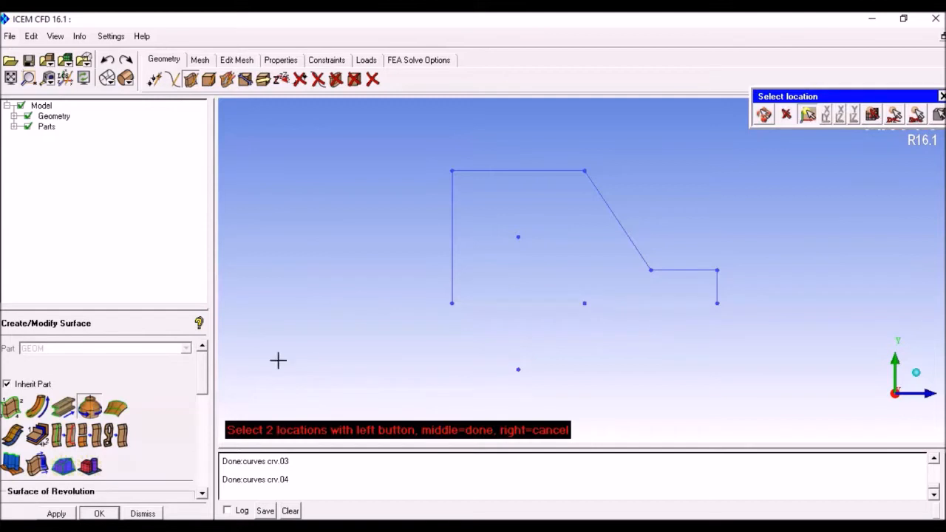
click(719, 305)
click(716, 283)
click(684, 267)
click(617, 226)
click(545, 171)
click(451, 229)
middle_click(397, 254)
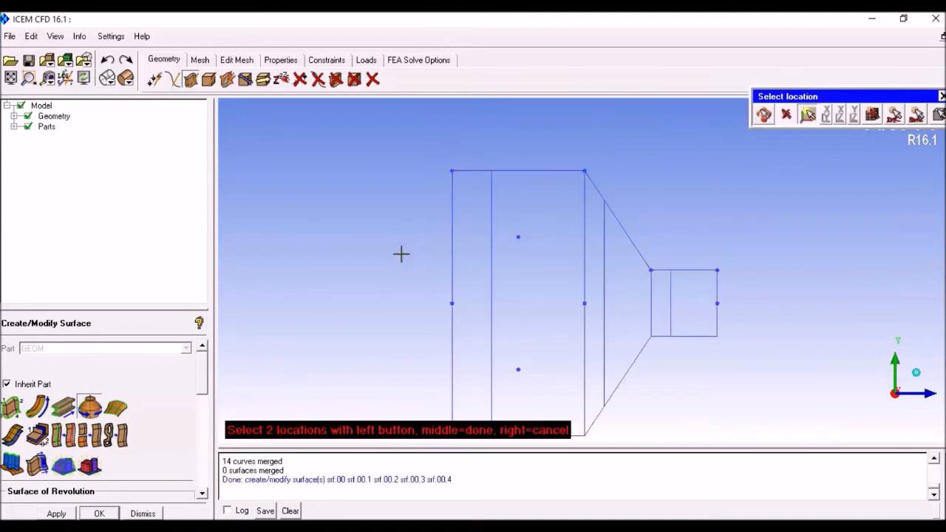
click(143, 514)
Create a standard cylinder with both radii 0.5 and both bases between the two upper axis points on the +X side.
click(916, 372)
drag(737, 337, 659, 229)
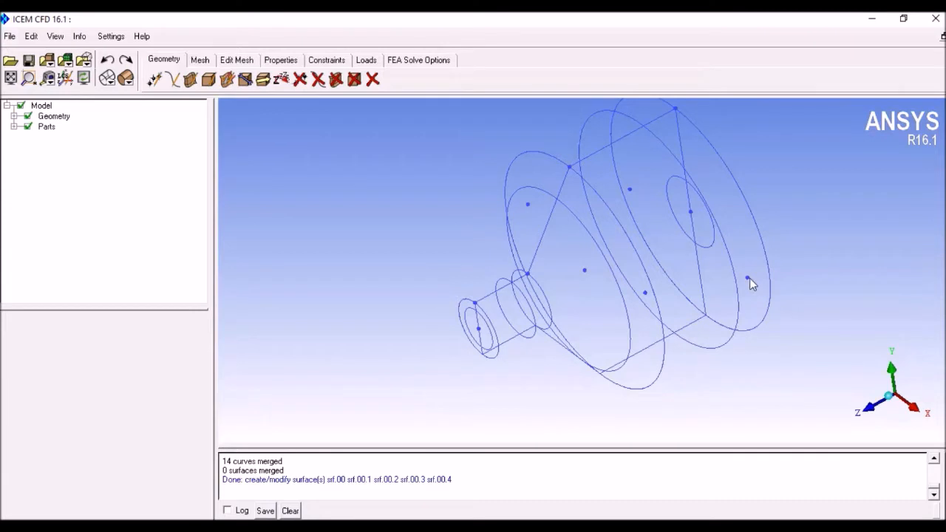
click(190, 79)
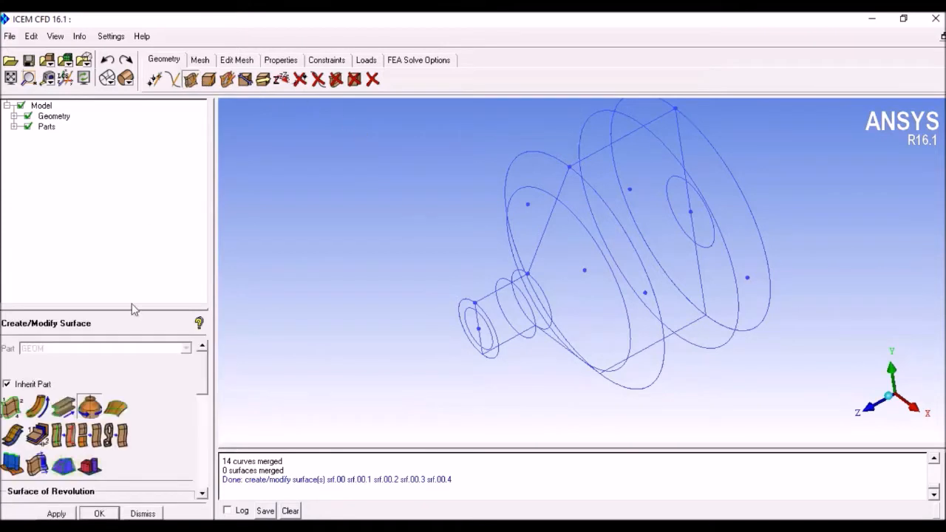
click(90, 466)
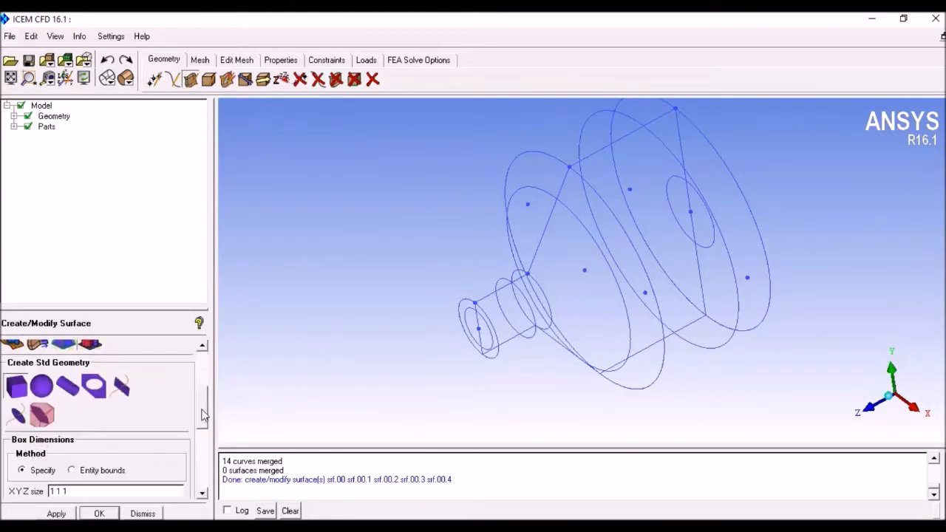
click(92, 388)
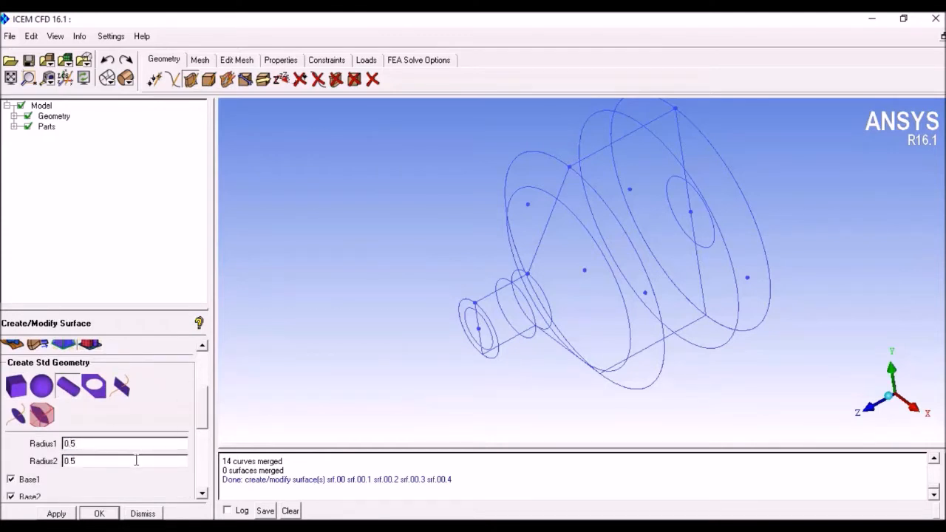
scroll(205, 432, down, 3)
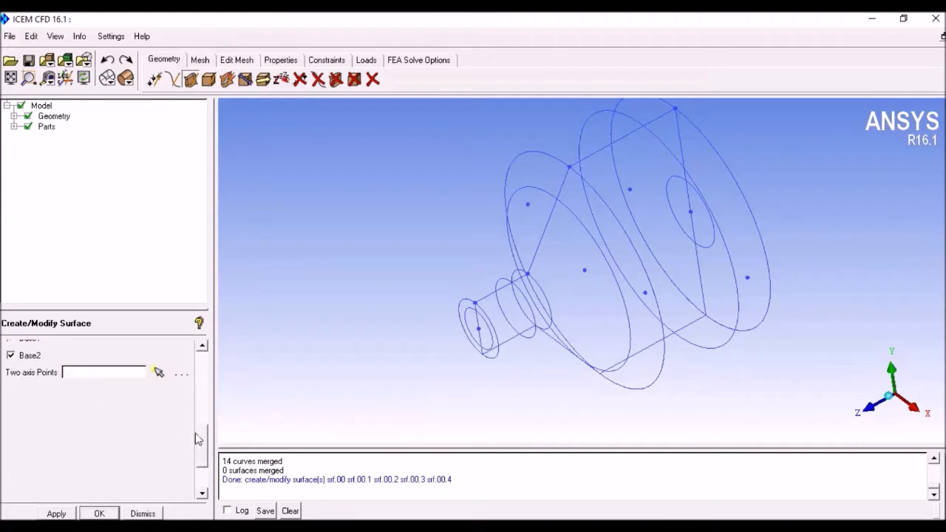
click(158, 372)
click(748, 279)
middle_click(791, 366)
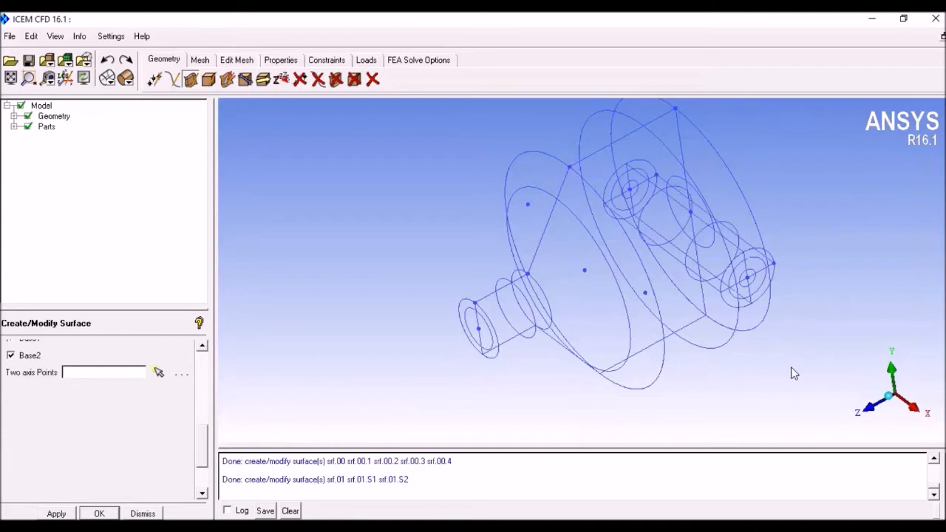
click(152, 514)
Create a matching second cylinder between the two lower axis points on the -X side.
drag(804, 357, 659, 286)
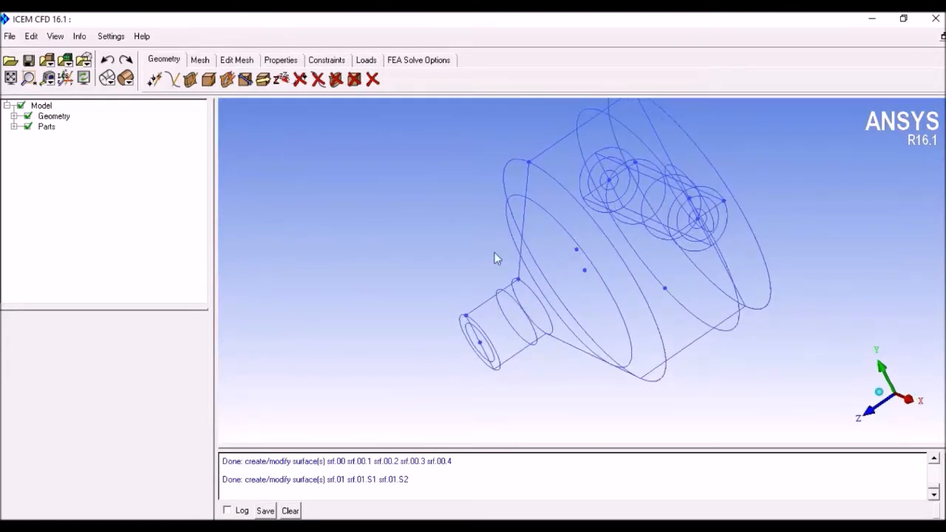
click(190, 78)
click(88, 465)
click(42, 414)
click(665, 289)
click(576, 250)
middle_click(313, 283)
click(143, 514)
Examine the vessel and its side pipes as shaded surfaces in isometric view, and restore the wireframe display.
drag(385, 329, 569, 271)
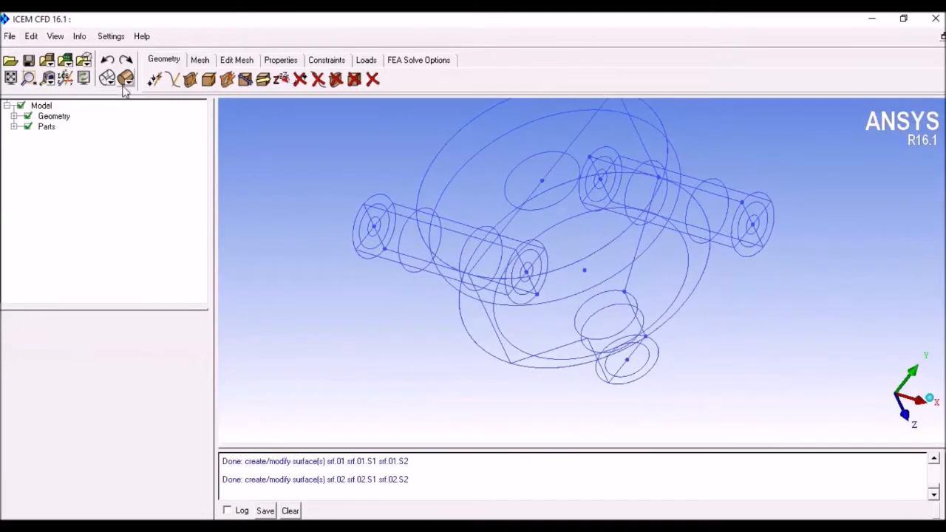
click(126, 79)
mouse_move(711, 325)
mouse_down()
mouse_move(595, 235)
mouse_move(522, 197)
mouse_move(834, 338)
mouse_up()
click(915, 397)
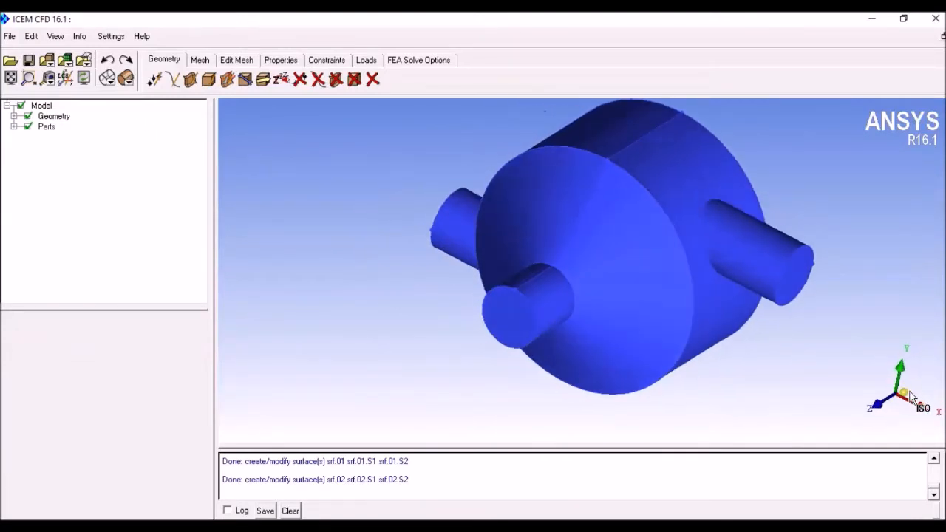
click(108, 78)
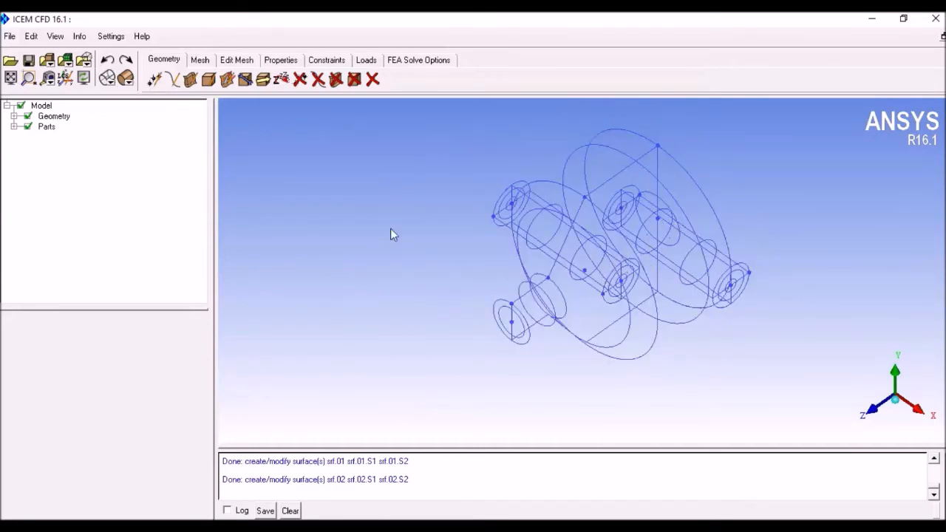
Display shaded surfaces and create the surface-surface intersection curve between the +X side pipe and the main cylindrical body.
click(190, 80)
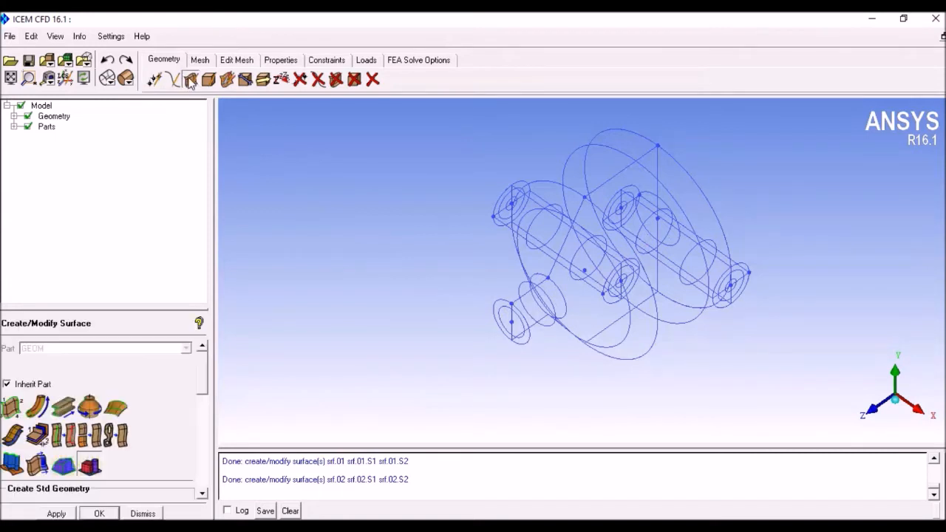
click(172, 79)
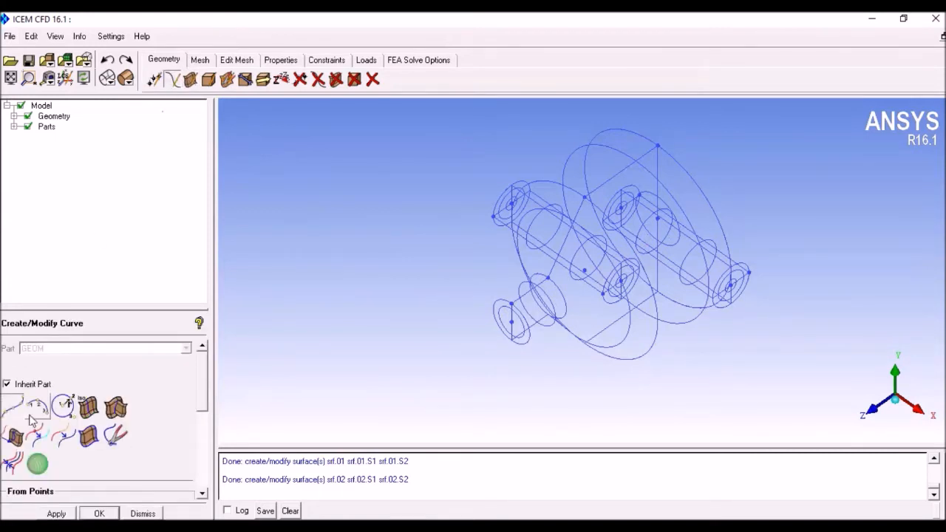
click(115, 408)
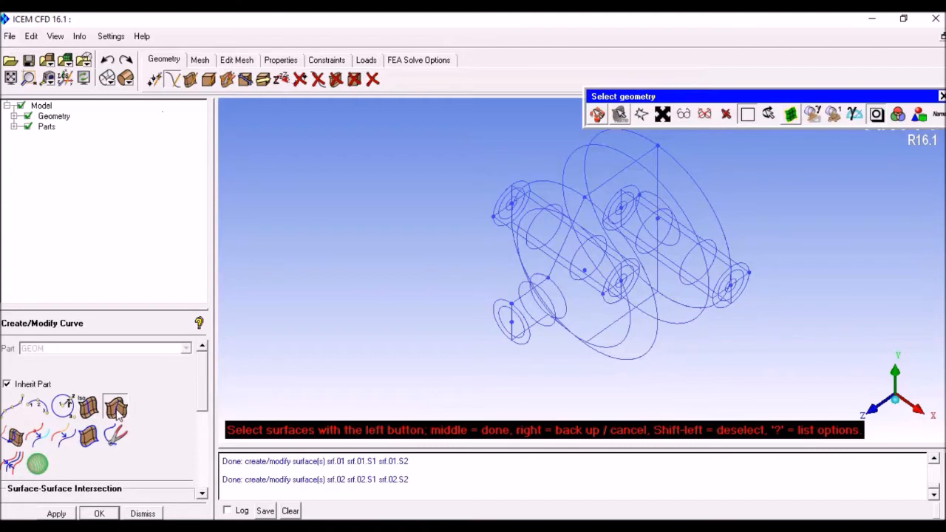
click(125, 79)
click(707, 272)
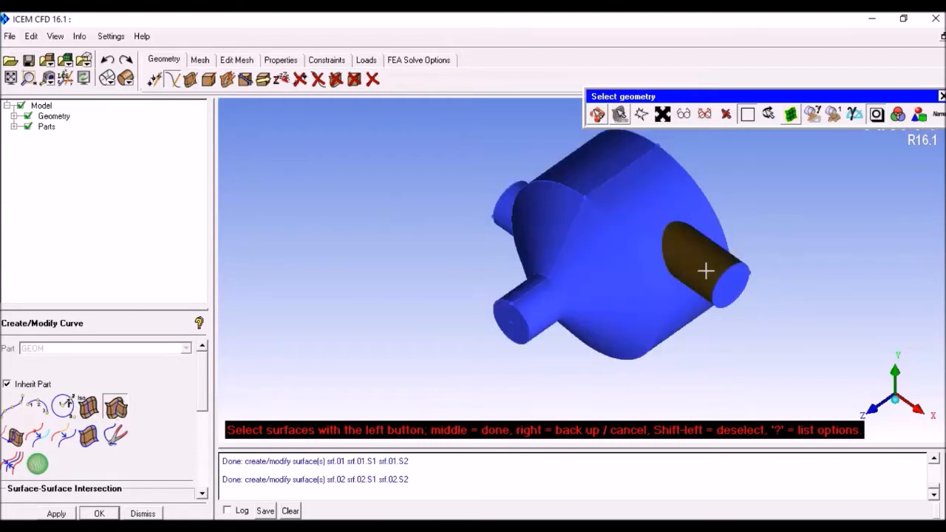
click(647, 219)
middle_click(579, 370)
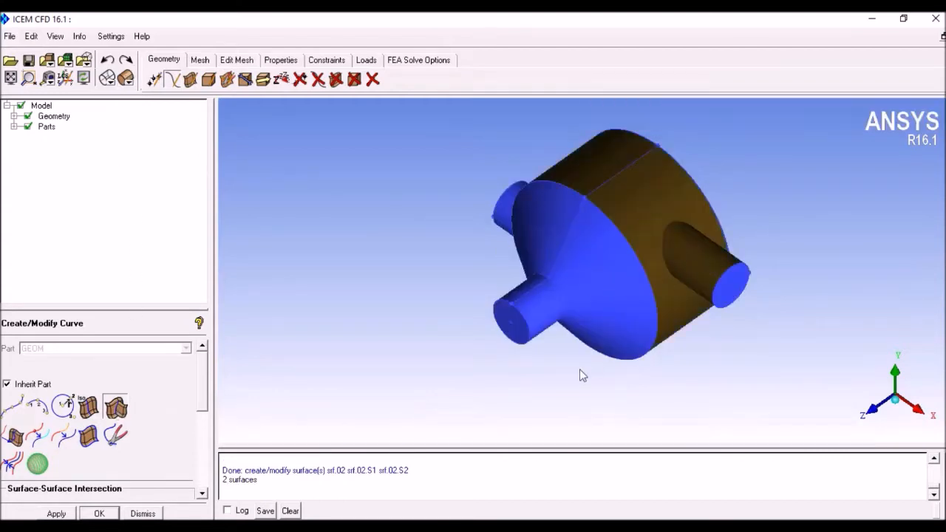
click(60, 514)
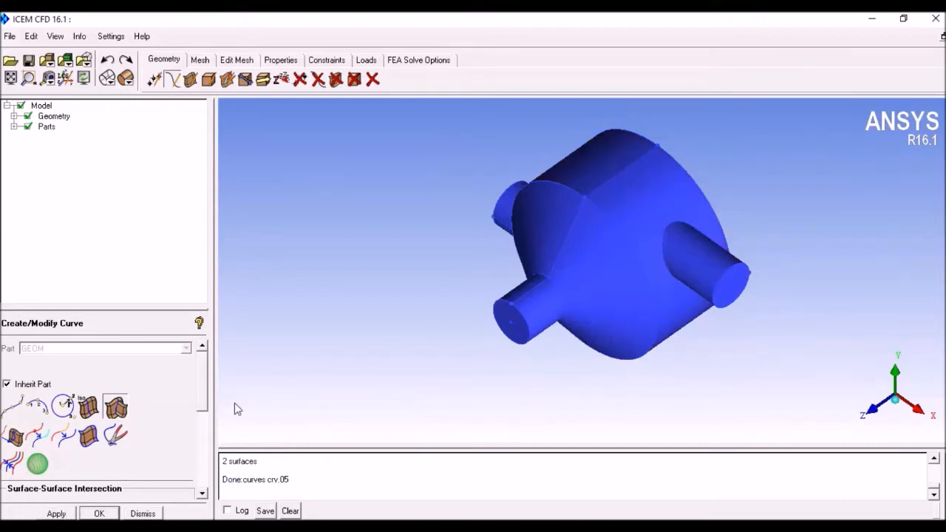
Create the surface-surface intersection curve between the main cylindrical body and the -X side pipe.
drag(364, 340, 212, 419)
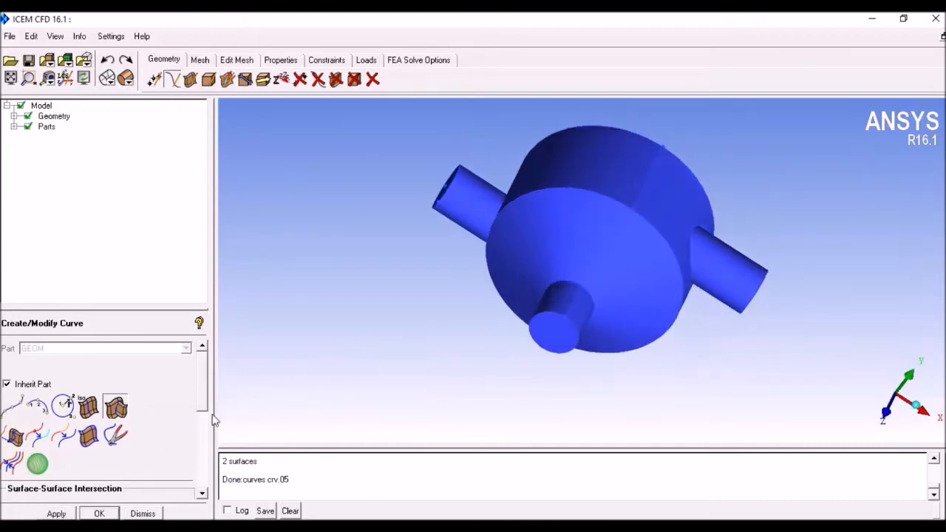
click(127, 413)
click(584, 177)
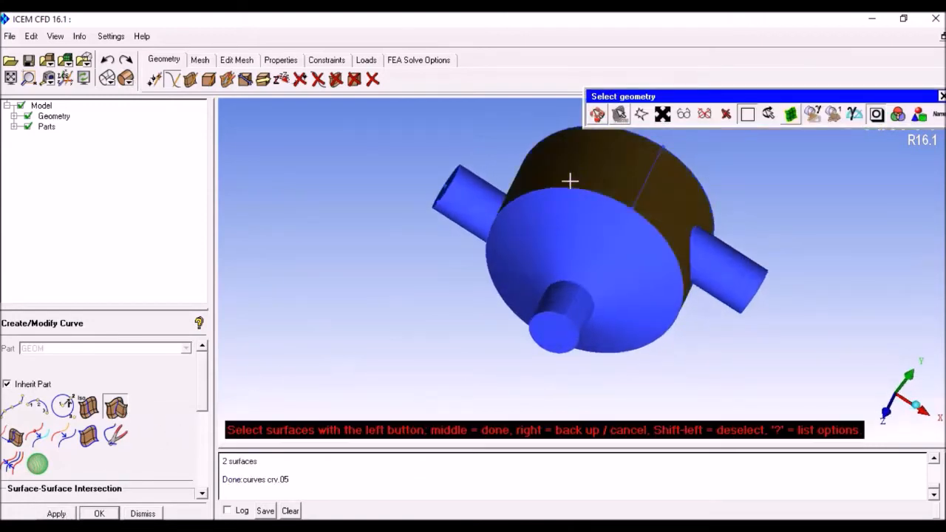
click(484, 201)
middle_click(393, 271)
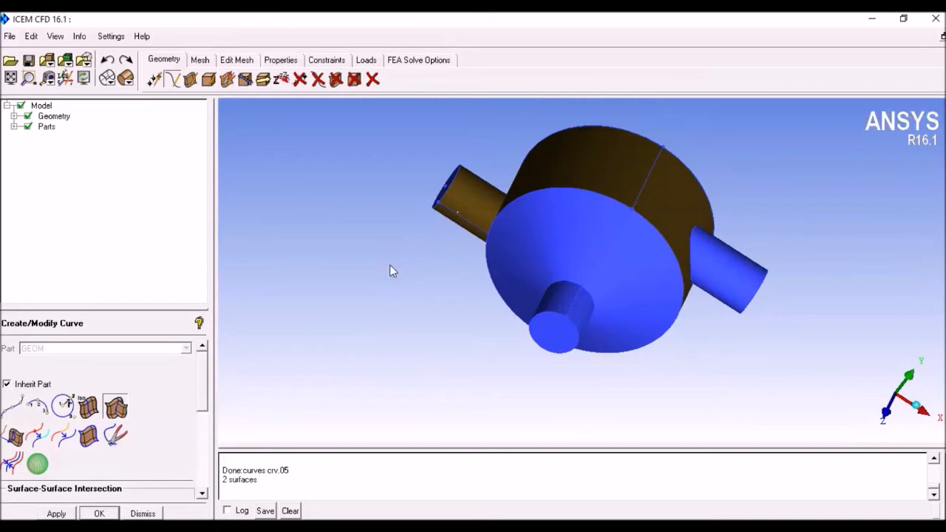
click(57, 514)
click(143, 513)
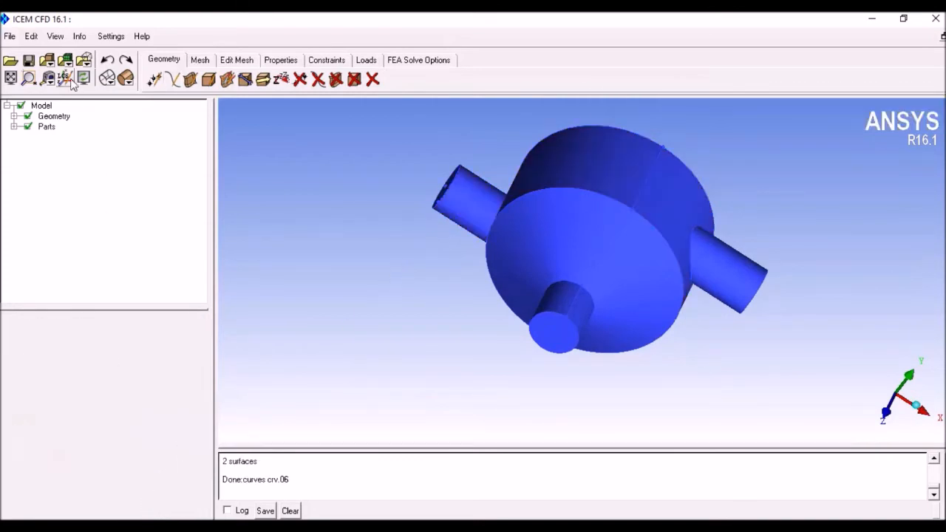
Segment the +X side pipe and the main cylindrical body surfaces by their intersection curve.
click(108, 78)
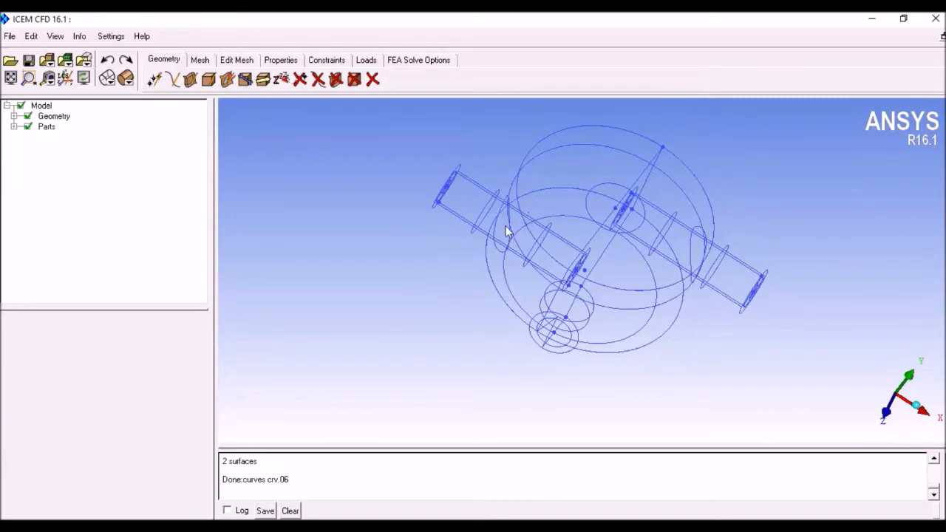
drag(707, 346, 510, 312)
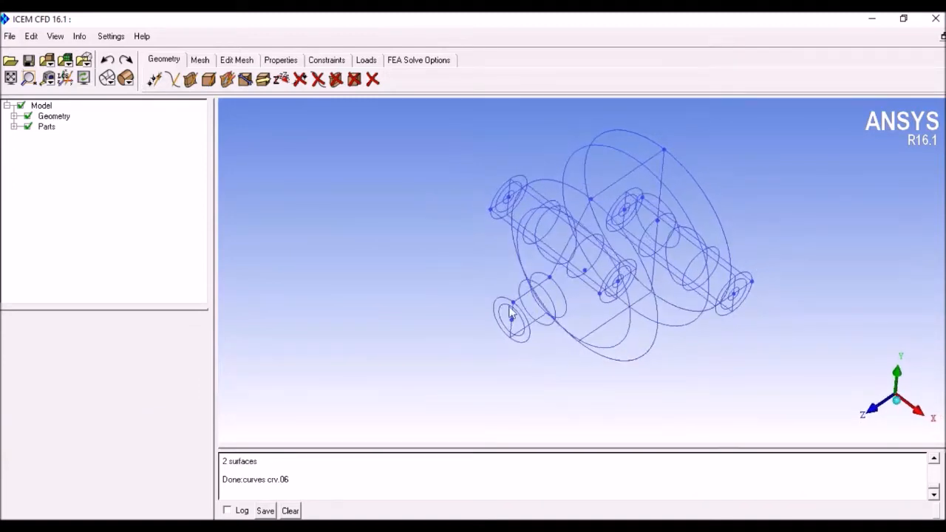
click(190, 79)
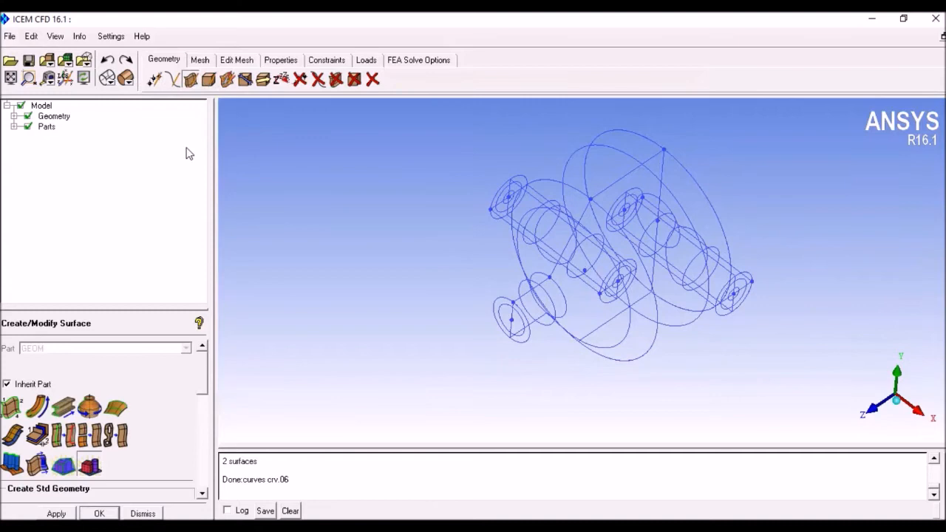
click(72, 436)
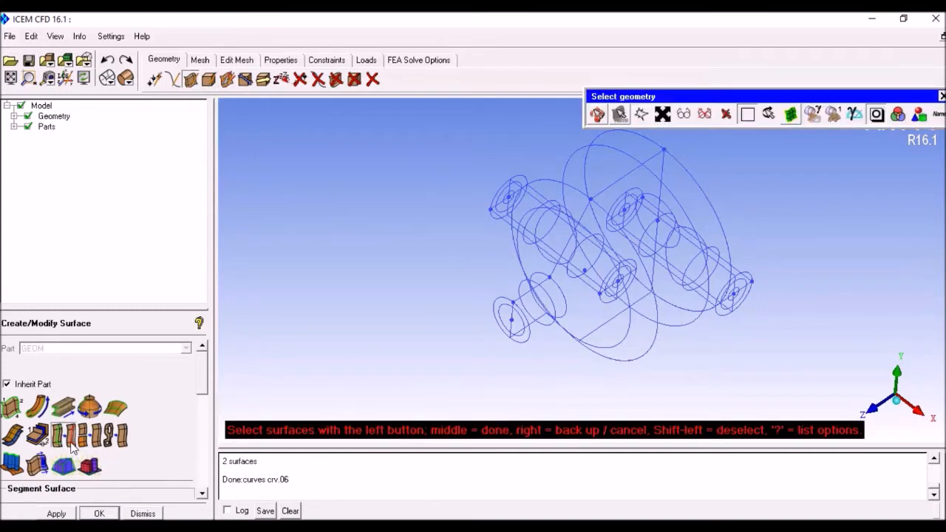
click(132, 78)
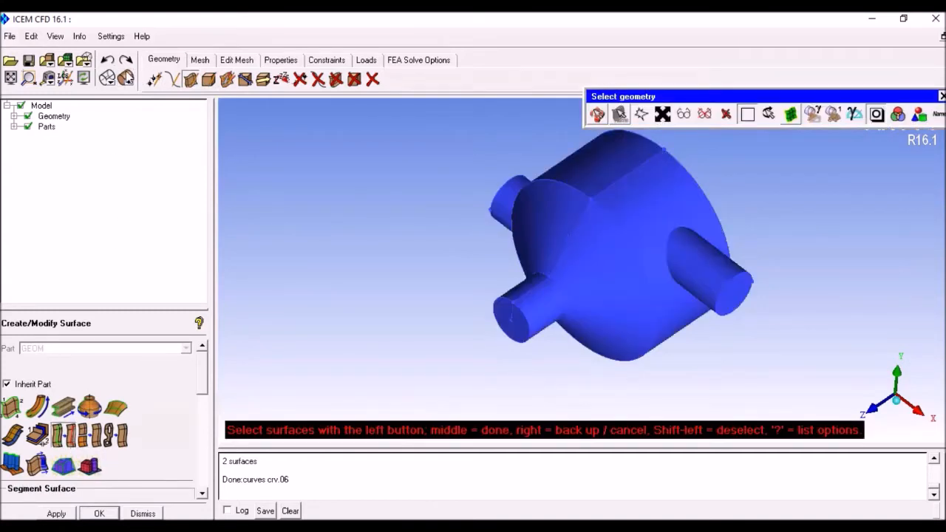
click(686, 275)
click(630, 209)
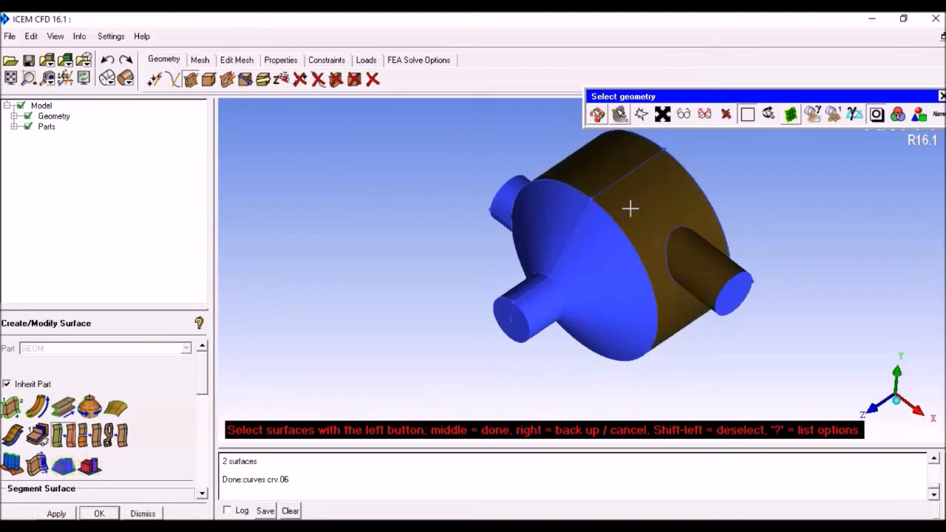
middle_click(448, 368)
click(109, 79)
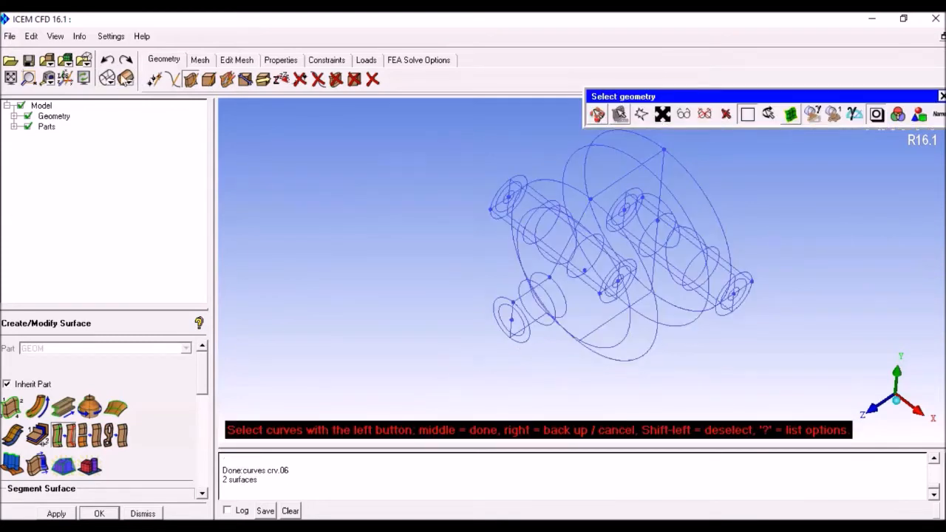
scroll(700, 257, up, 5)
click(803, 237)
middle_click(795, 271)
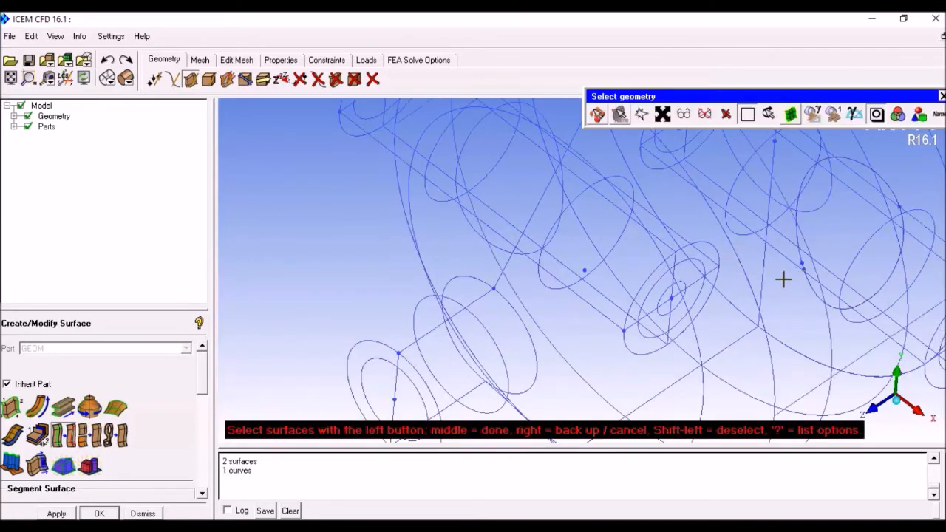
scroll(697, 322, down, 5)
click(160, 515)
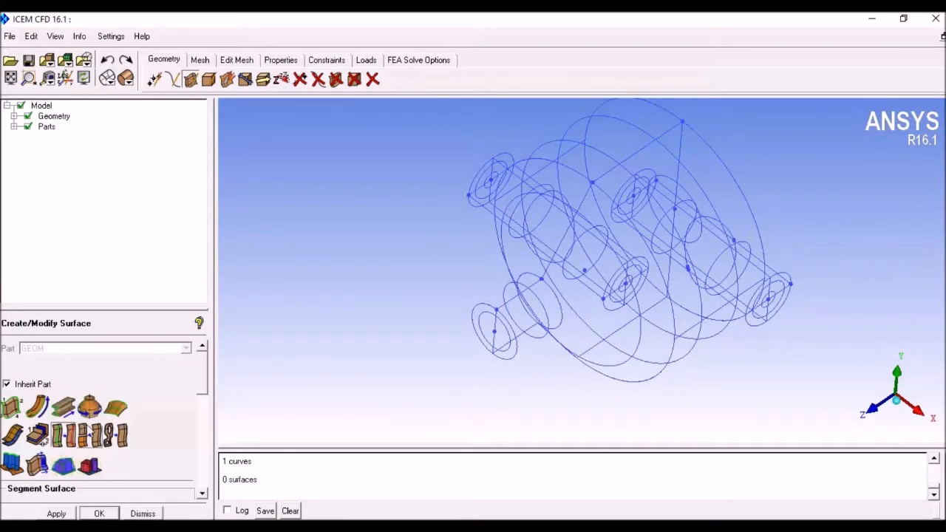
Segment the -X side pipe and the main cylindrical body surfaces by their intersection curve.
click(65, 436)
click(125, 80)
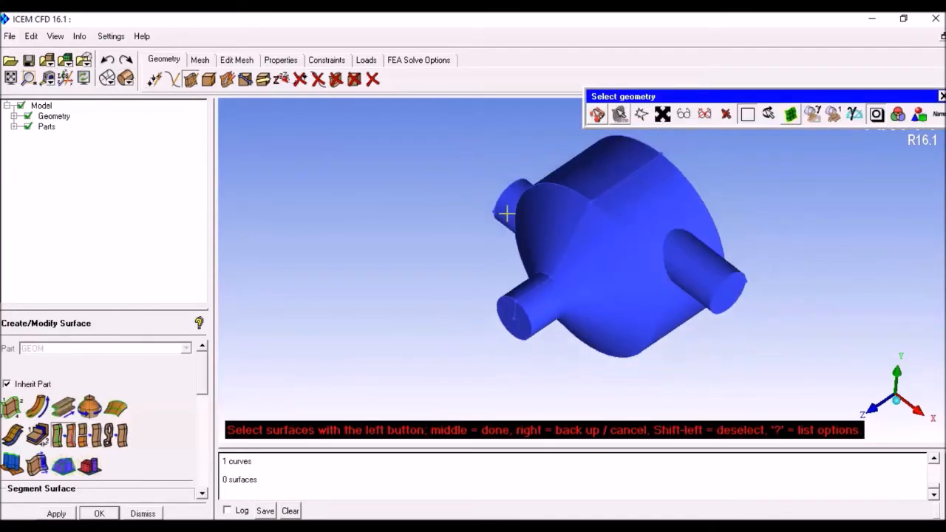
middle_click(421, 261)
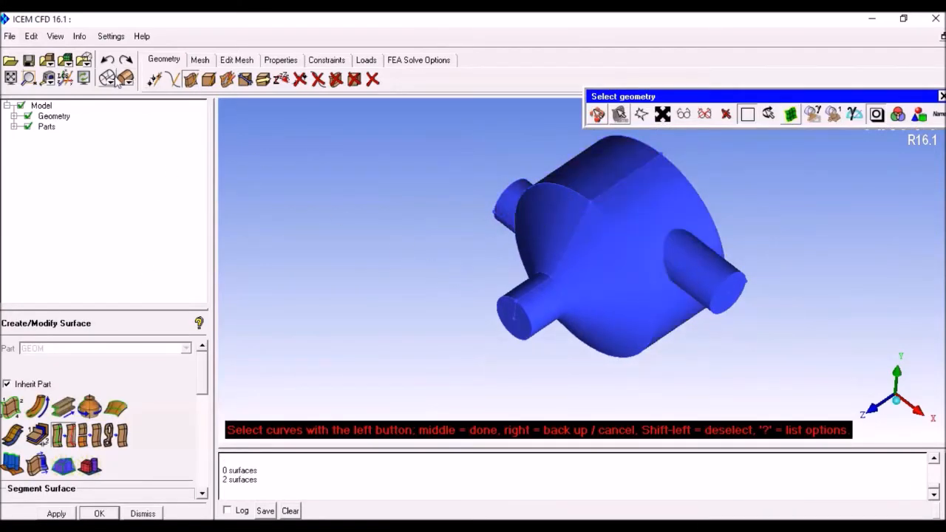
click(107, 78)
scroll(592, 258, up, 6)
click(504, 249)
middle_click(388, 237)
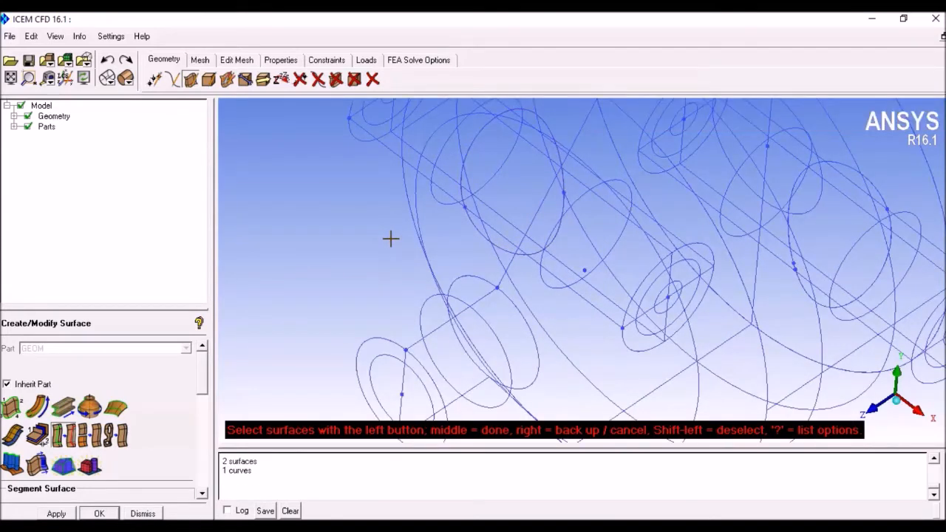
scroll(418, 262, down, 8)
click(154, 511)
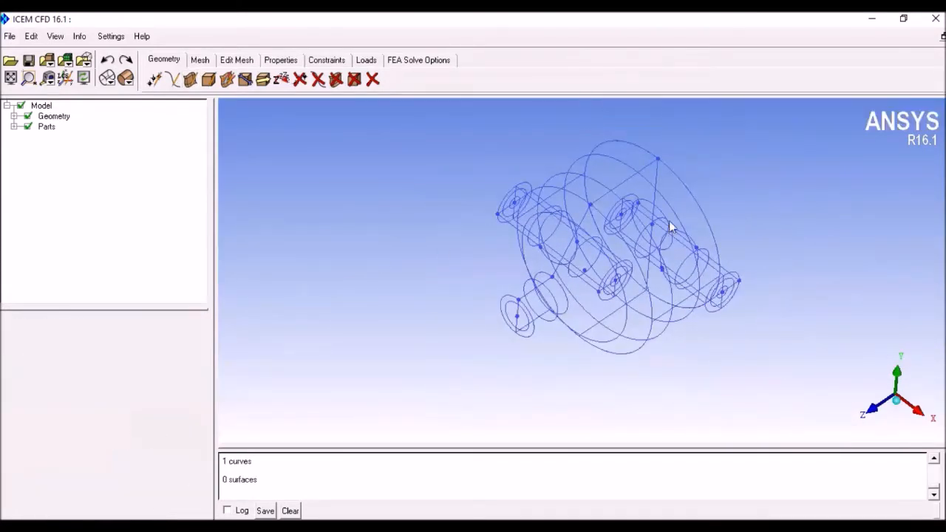
Delete the +X pipe's surface section inside the body and its inner end cap.
scroll(669, 222, up, 2)
click(336, 79)
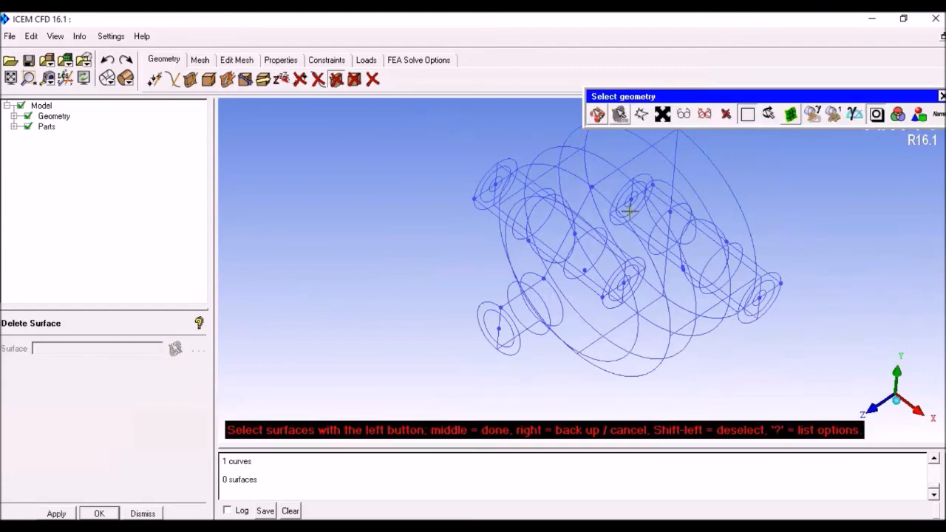
click(654, 241)
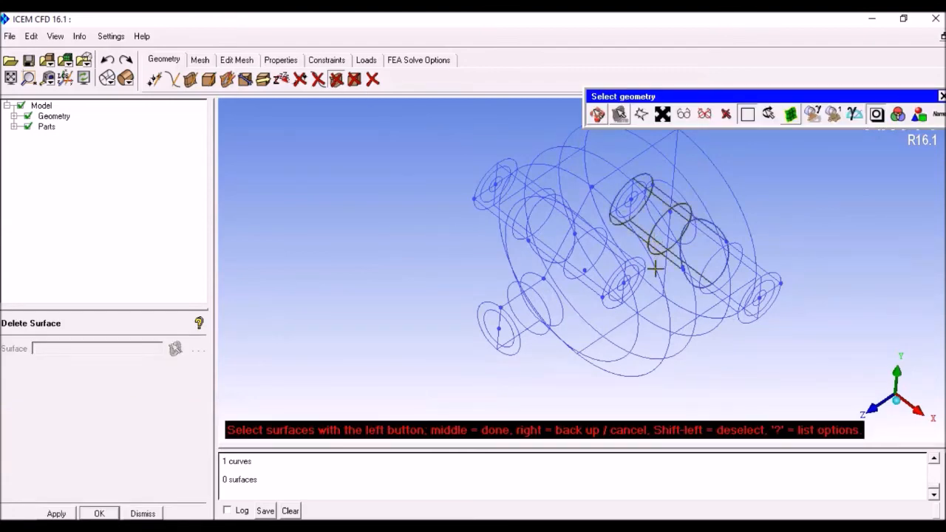
middle_click(655, 269)
click(632, 201)
middle_click(642, 231)
Delete the -X pipe's surface section inside the body and its inner end cap.
click(600, 271)
right_click(592, 279)
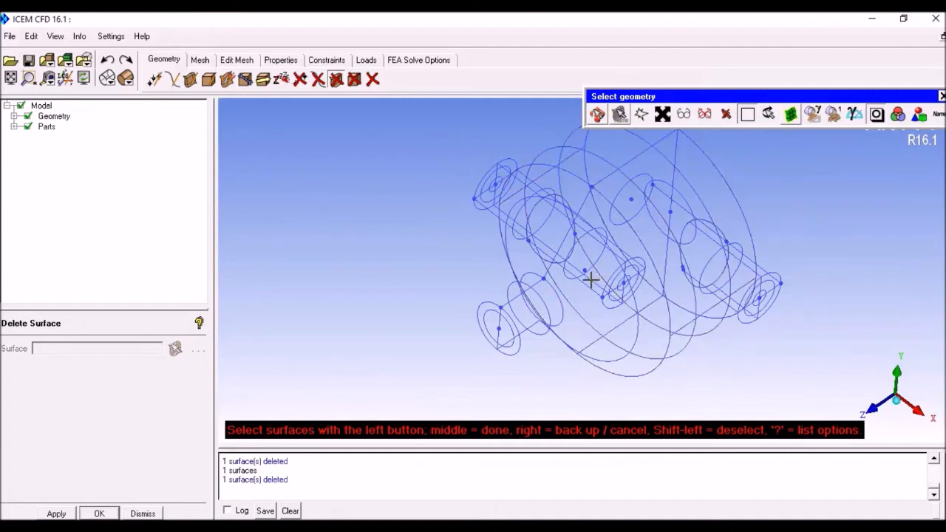
scroll(615, 272, up, 2)
scroll(614, 272, up, 2)
click(587, 297)
middle_click(588, 298)
middle_click(587, 298)
click(640, 300)
middle_click(587, 299)
middle_click(587, 300)
scroll(791, 277, up, 3)
scroll(814, 275, down, 5)
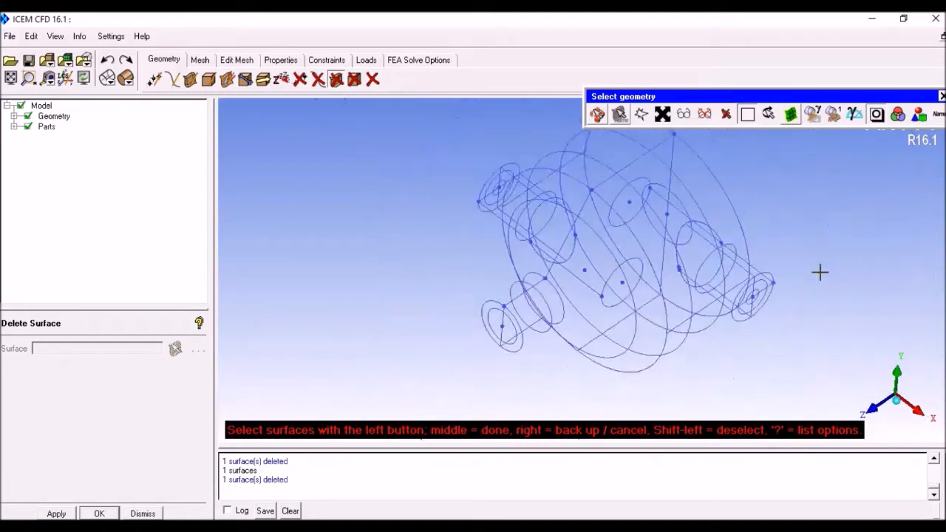
click(148, 513)
Examine the trimmed vessel in wireframe along the Z axis and at an angle, and display shaded surfaces.
drag(498, 353, 789, 293)
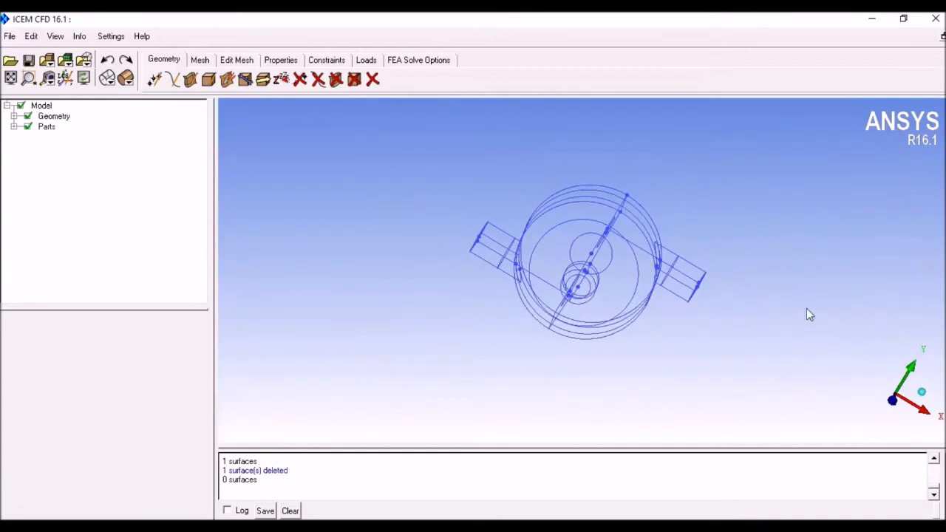
click(891, 401)
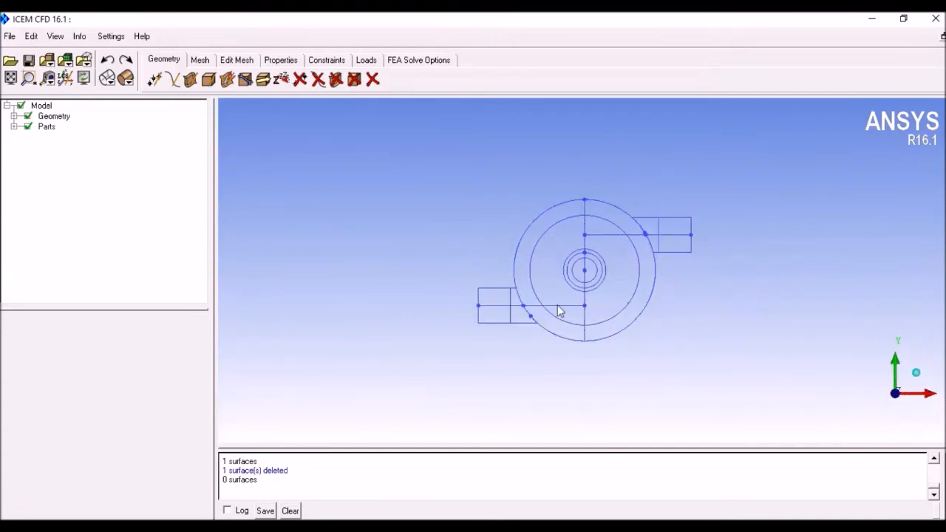
drag(707, 306, 679, 367)
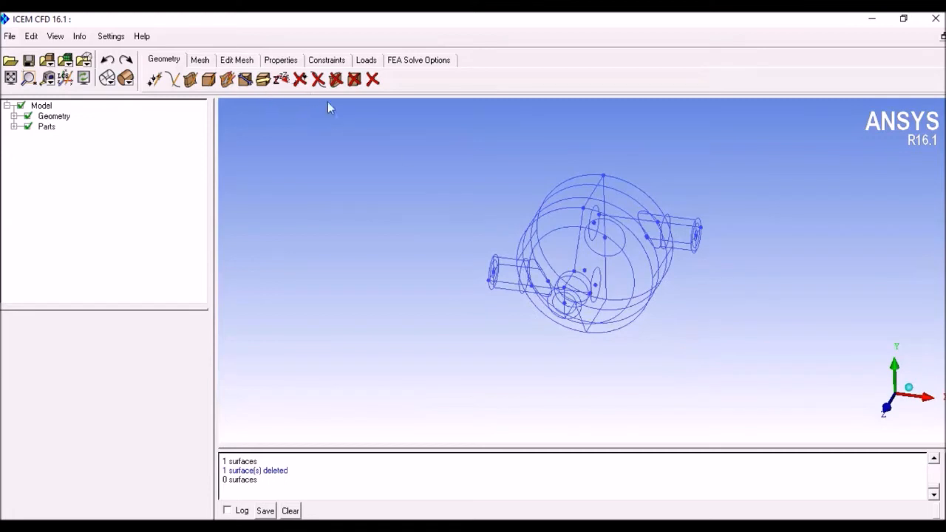
click(126, 78)
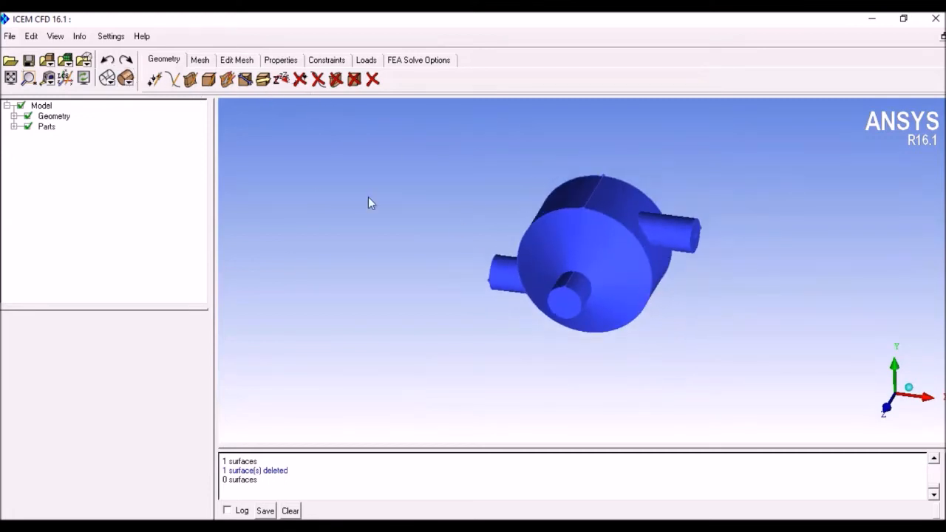
Rename the part GEOM as STATICMIXER.
click(15, 127)
click(56, 137)
right_click(52, 137)
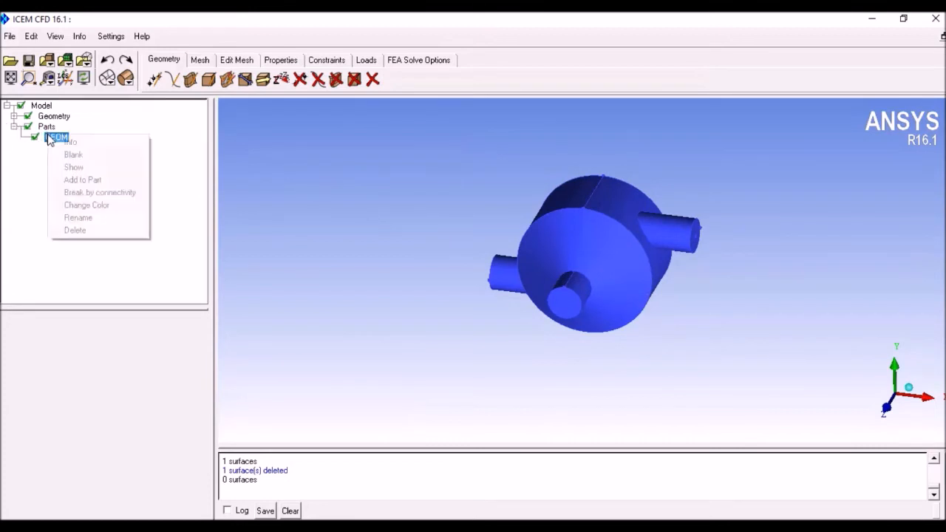
click(92, 217)
text(STATICMIXER)
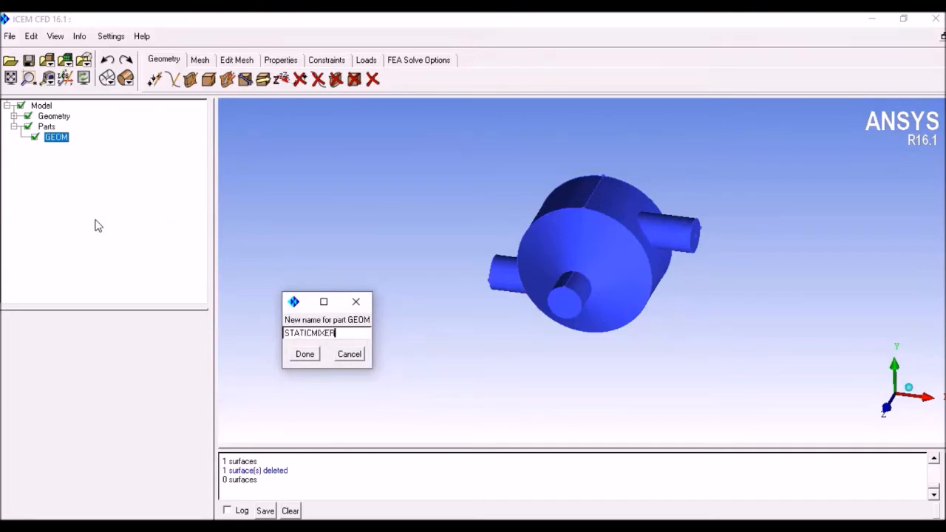
click(305, 354)
Create a part named IN1 from the outer end cap of the +X side pipe.
click(46, 126)
right_click(47, 126)
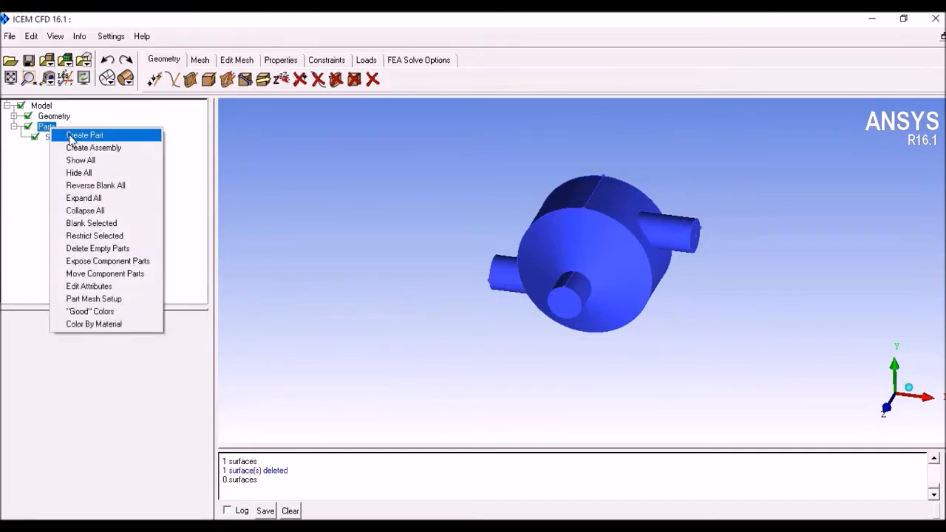
click(71, 138)
triple_click(99, 347)
text(IN1)
drag(509, 376, 332, 424)
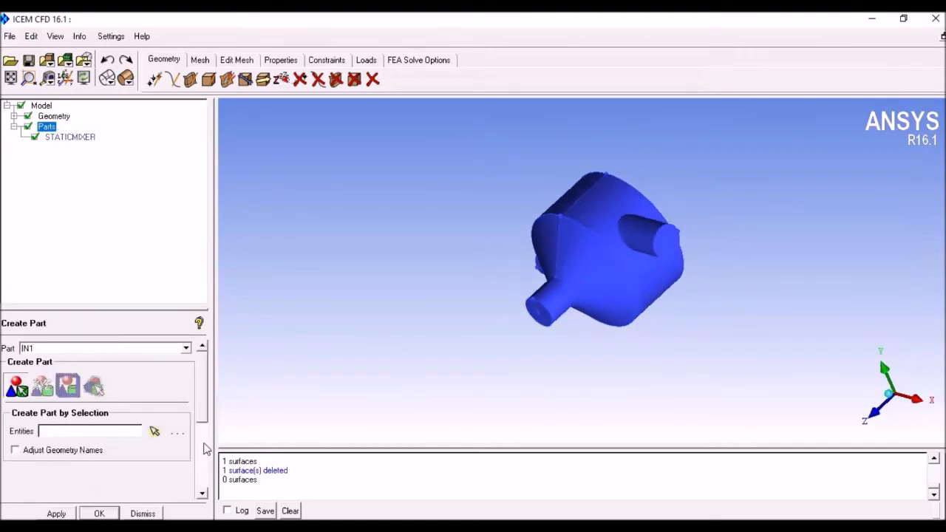
click(154, 431)
click(662, 244)
middle_click(364, 296)
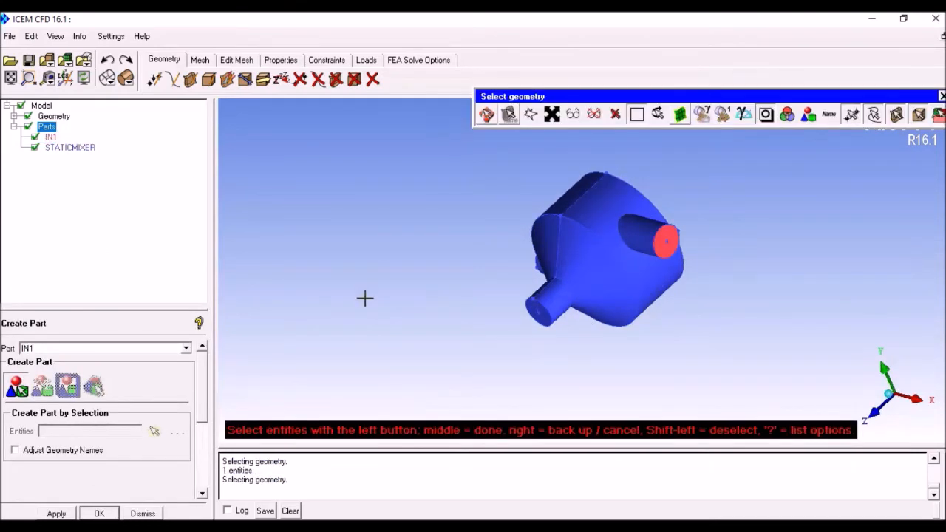
click(142, 513)
Create a part named IN2 from the outer end cap of the -X side pipe.
right_click(47, 127)
click(85, 133)
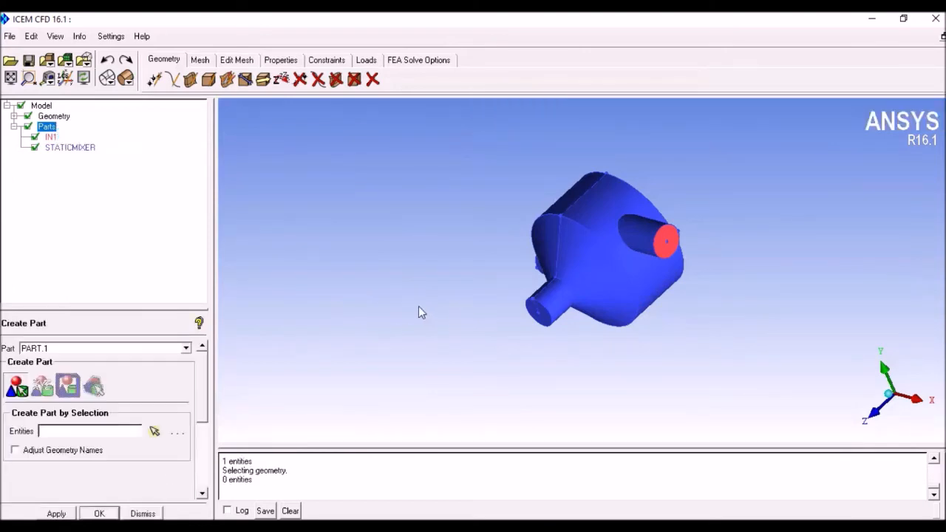
drag(418, 313, 540, 367)
double_click(145, 348)
key(BackSpace)
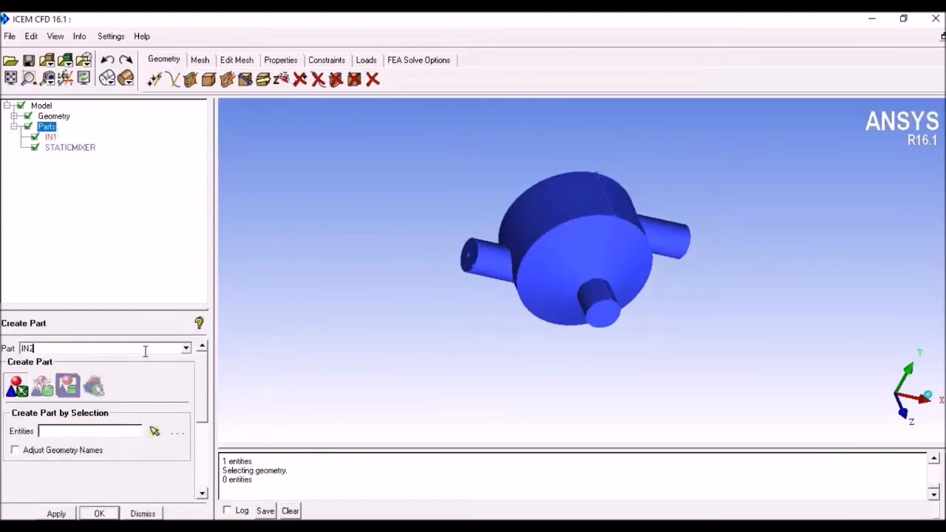
click(155, 430)
scroll(476, 254, up, 5)
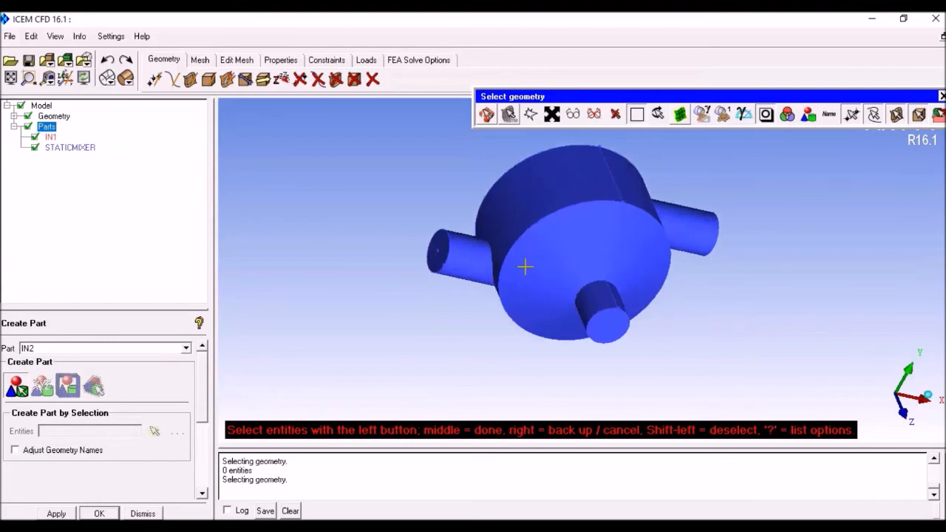
click(287, 213)
middle_click(328, 330)
scroll(327, 330, down, 5)
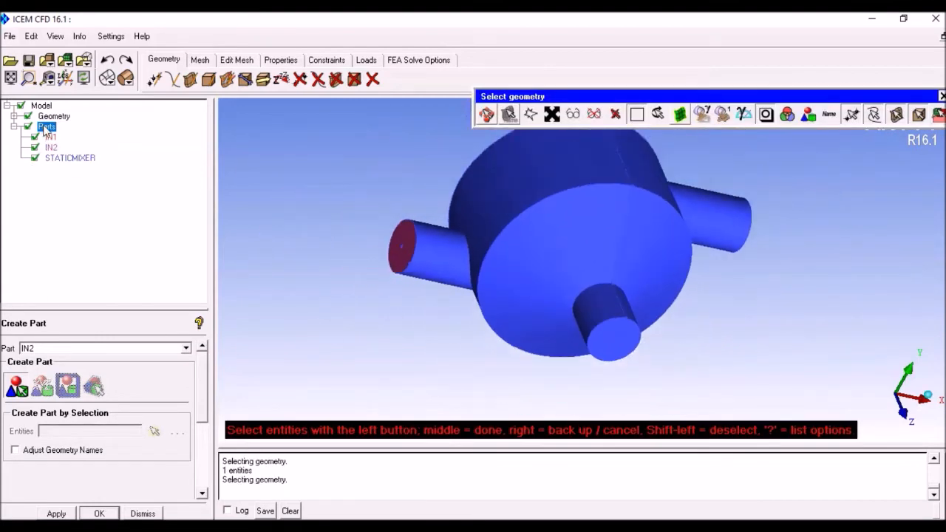
Create a part named OUT from the end cap of the narrow pipe below the cone.
right_click(44, 127)
click(51, 133)
double_click(102, 348)
text(OU)
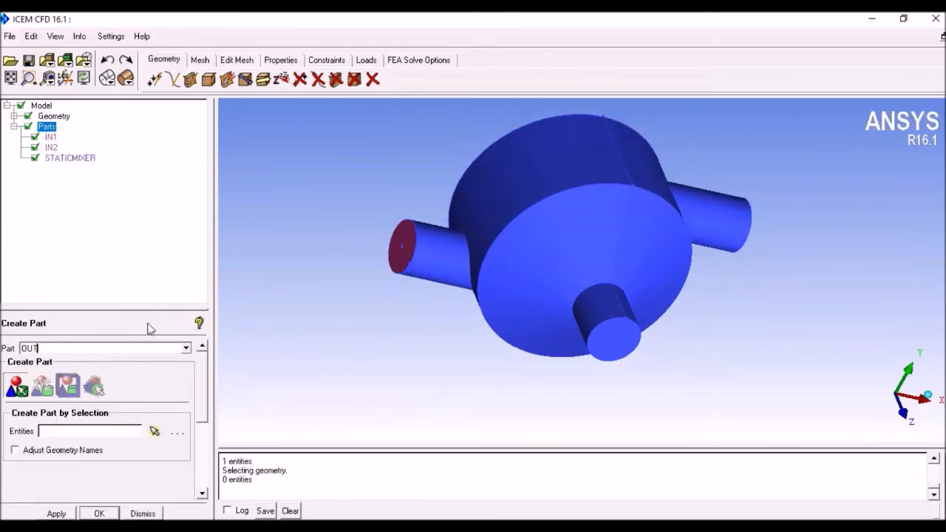
text(T)
click(155, 430)
click(584, 322)
click(59, 514)
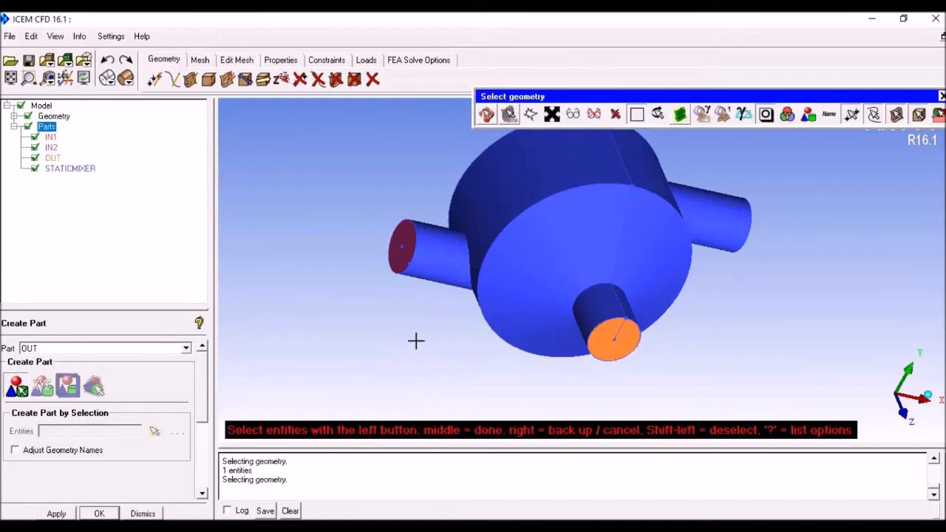
click(133, 512)
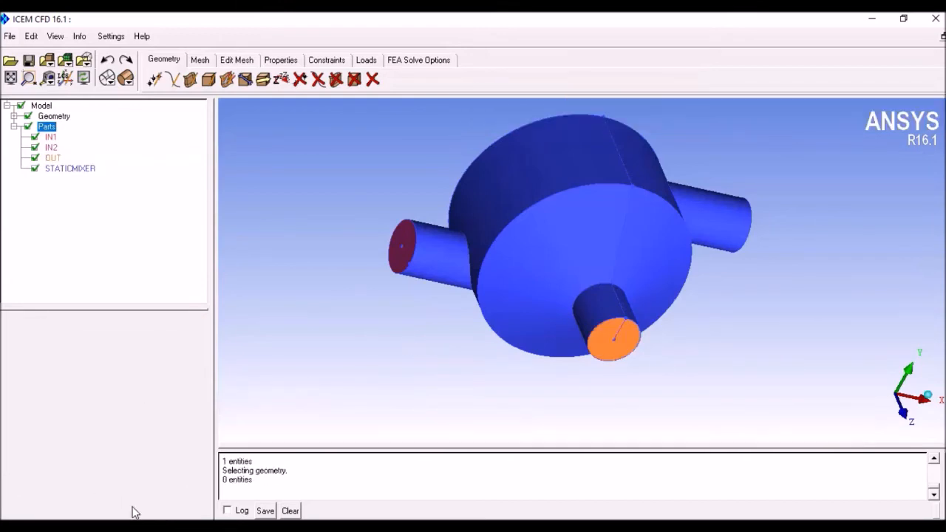
Hide the OUT, IN2 and IN1 parts and inspect the open pipe ends of the STATICMIXER part.
click(35, 159)
click(34, 147)
click(35, 137)
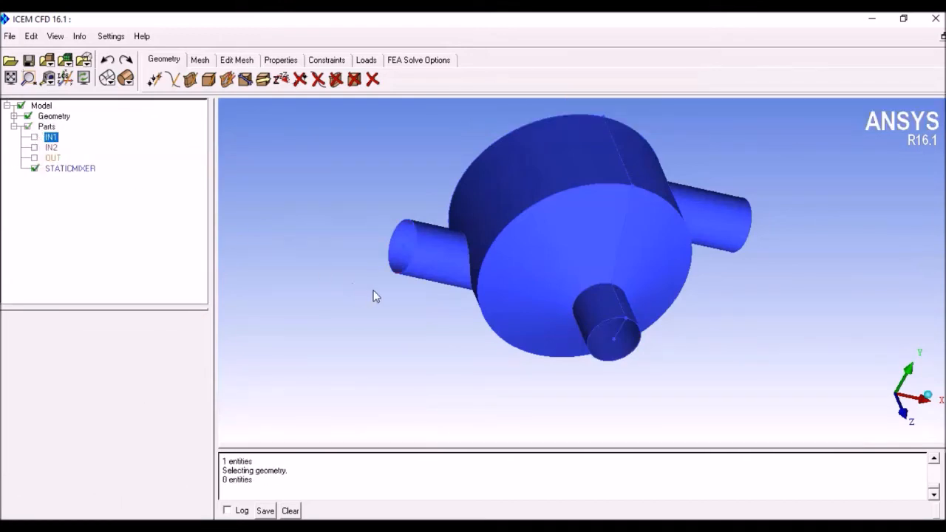
drag(581, 384, 720, 374)
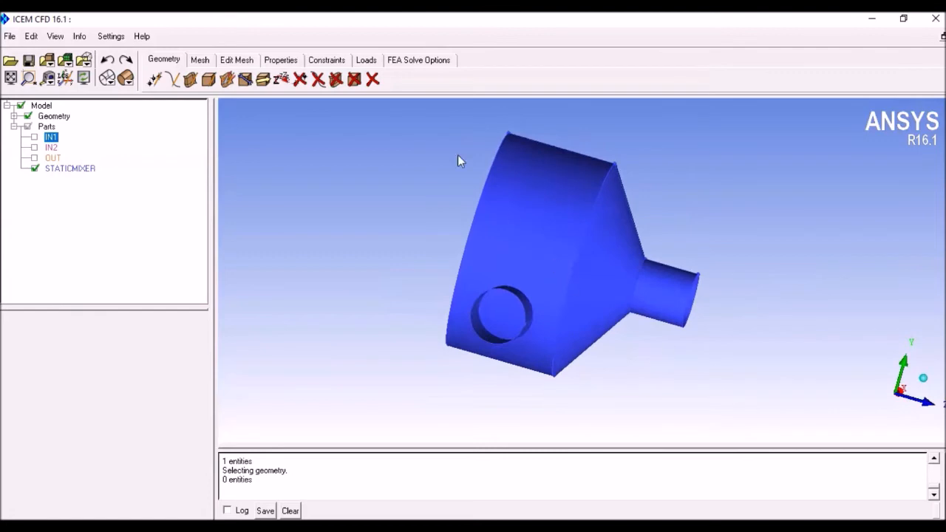
Delete the leftover disc surface inside the -X side pipe.
click(334, 79)
click(501, 320)
middle_click(501, 320)
middle_click(780, 242)
Delete the leftover disc surface inside the +X side pipe and close the surface deletion tool.
drag(780, 242, 636, 299)
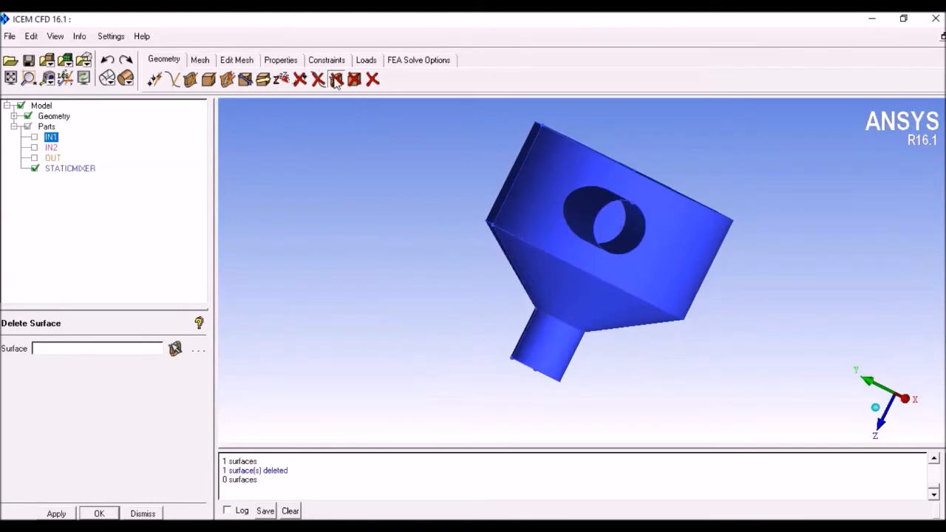
drag(809, 312, 733, 308)
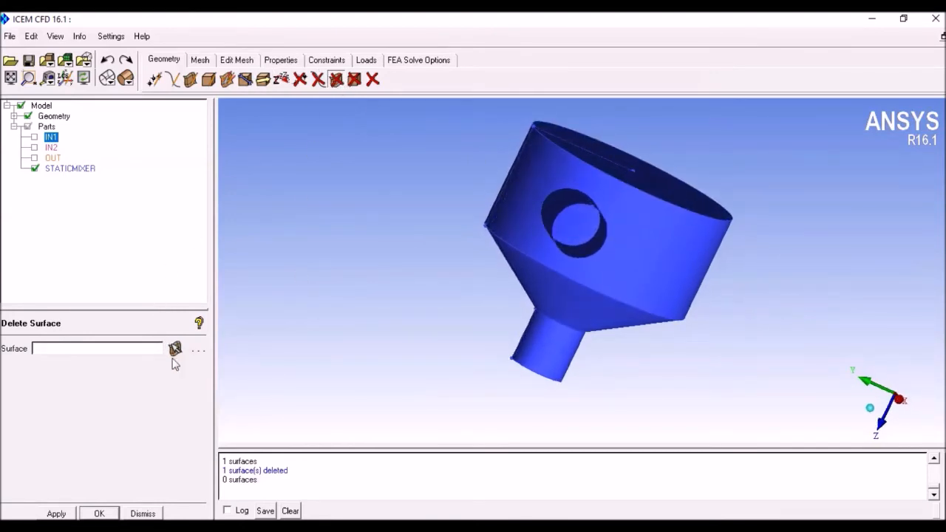
click(175, 349)
click(581, 227)
middle_click(574, 251)
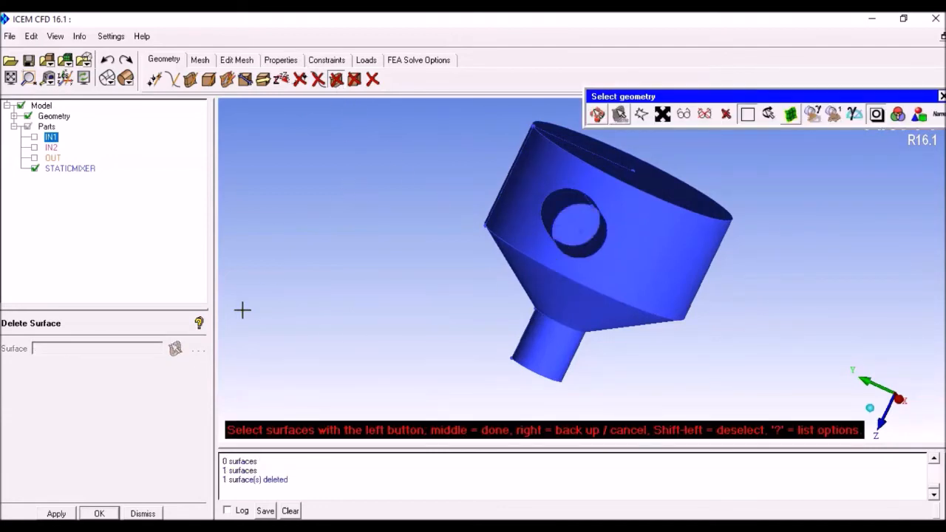
middle_click(273, 272)
click(158, 510)
drag(414, 318, 406, 205)
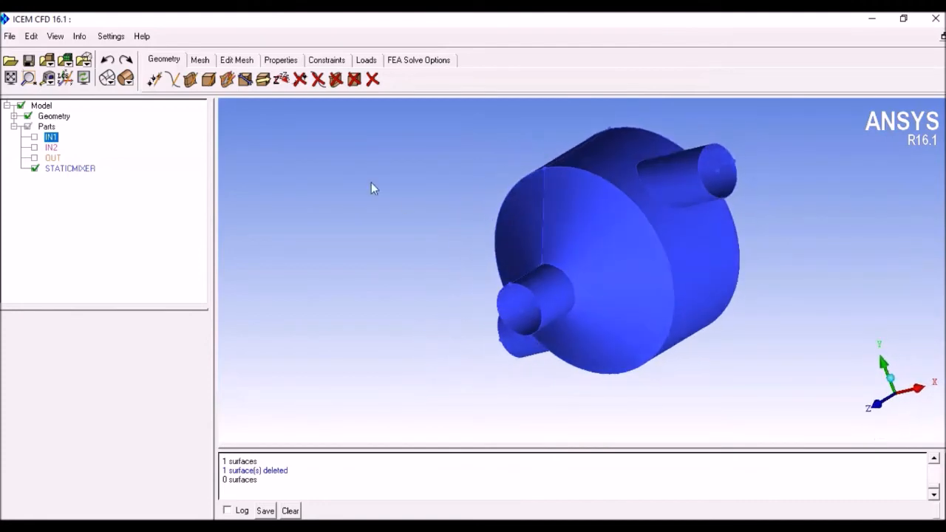
Create a body named FLUIDE with a material point at the specified point in the middle of the vessel, and return to shaded display.
click(208, 80)
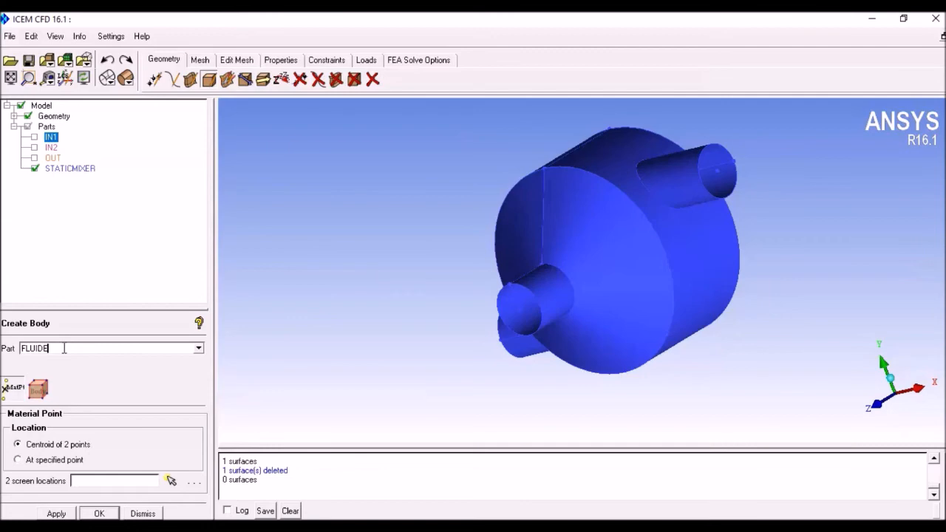
click(76, 461)
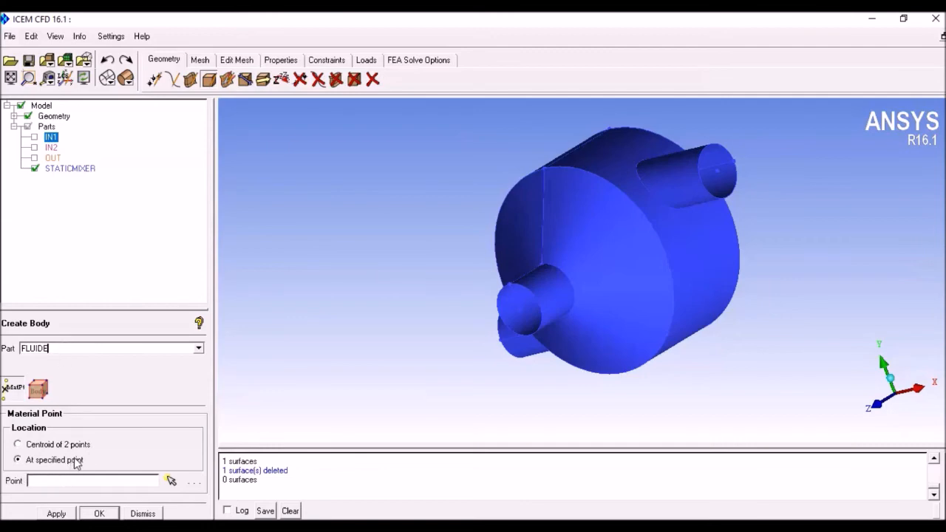
click(116, 81)
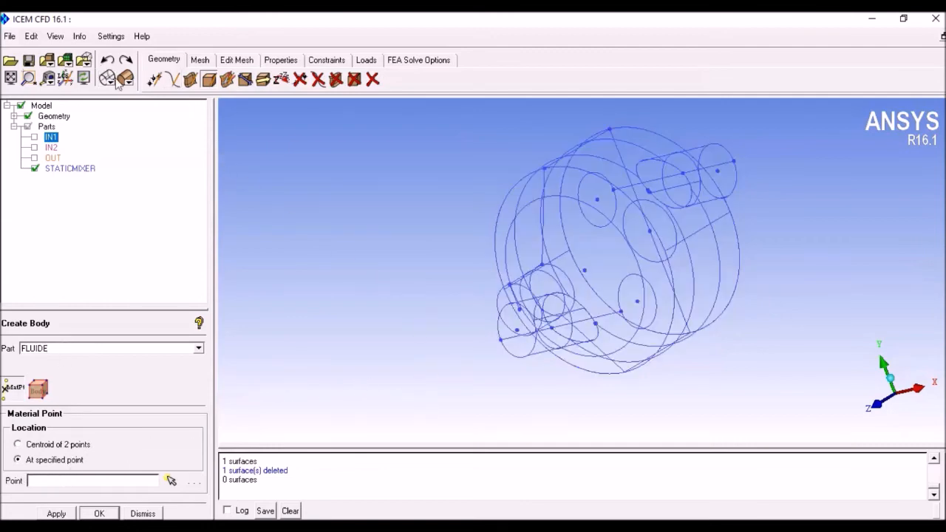
drag(600, 346, 593, 449)
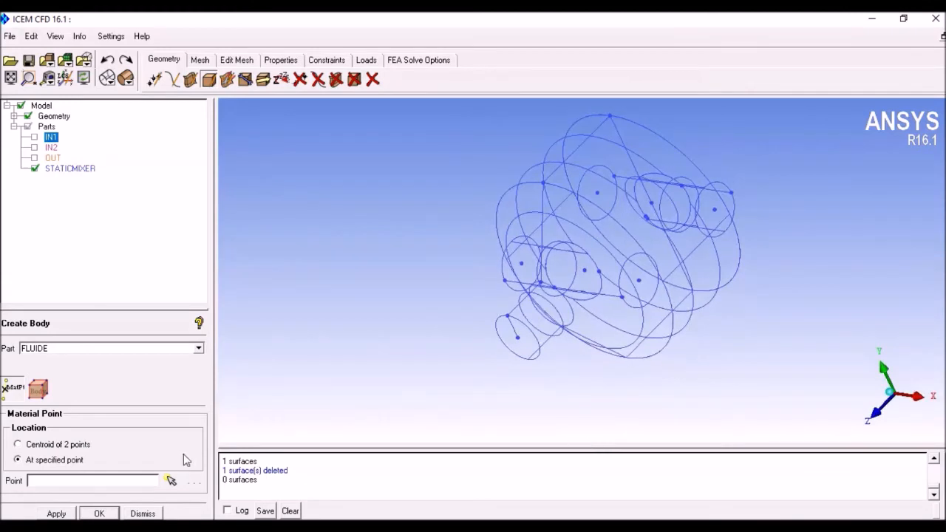
click(170, 481)
click(389, 269)
click(143, 512)
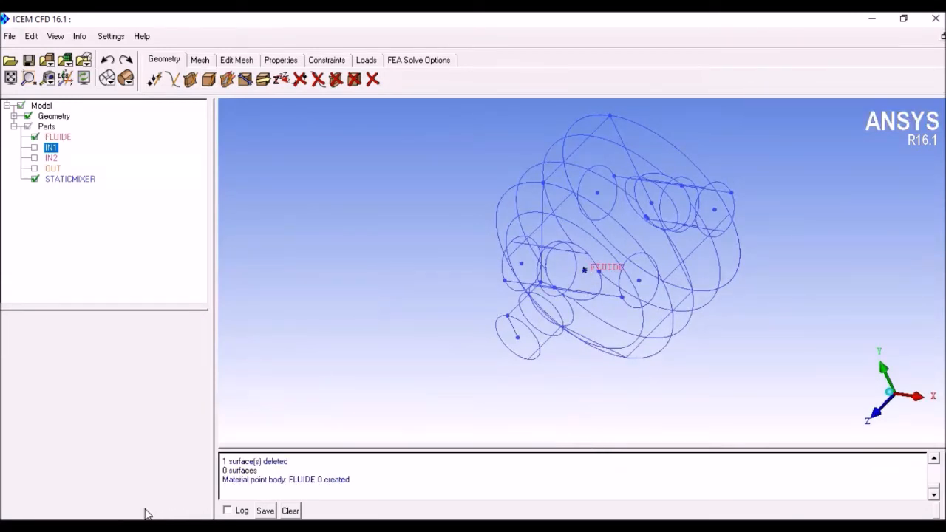
click(126, 78)
mouse_move(689, 427)
mouse_down()
mouse_move(728, 332)
mouse_move(821, 216)
mouse_move(900, 208)
mouse_move(632, 288)
mouse_move(539, 389)
mouse_move(575, 416)
mouse_move(686, 327)
mouse_move(515, 335)
mouse_up()
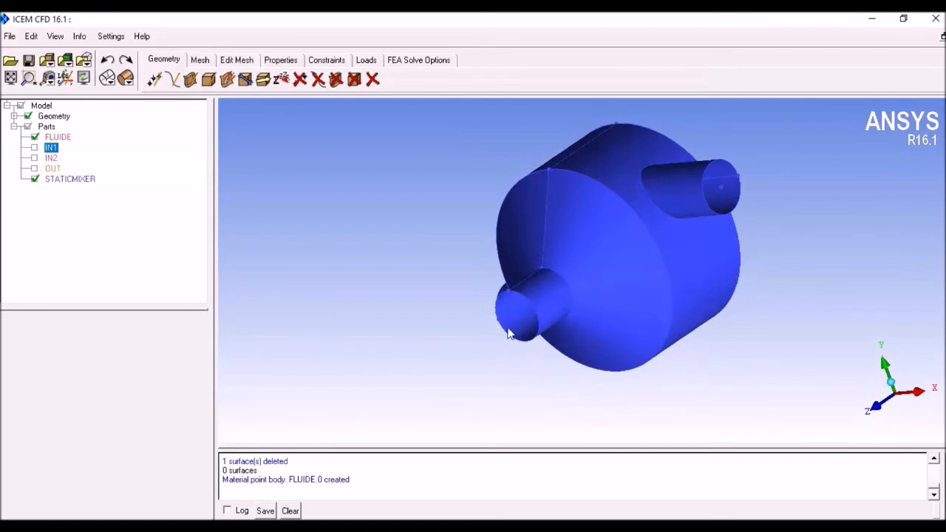
mouse_move(899, 427)
mouse_down()
mouse_move(880, 389)
mouse_move(499, 225)
mouse_up()
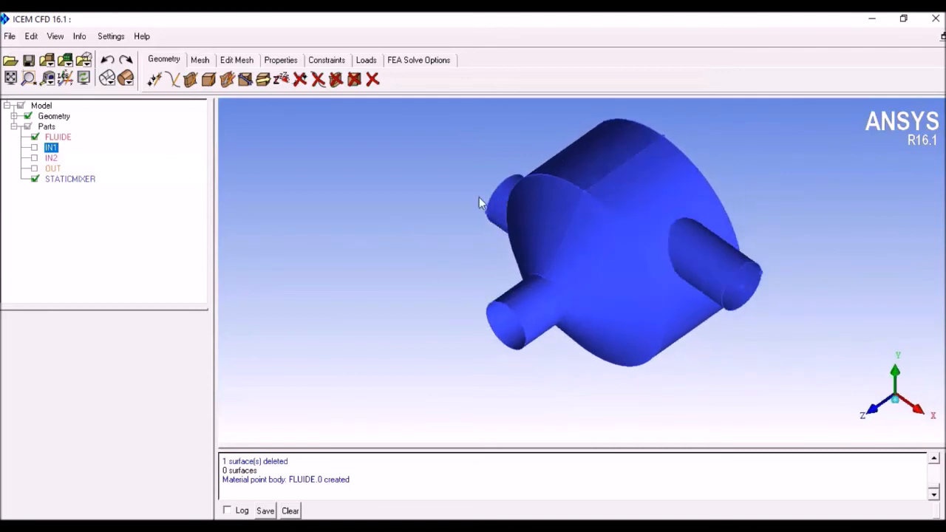
Define the global mesh size with a scale factor of 1.0 and a maximum element size of 0.1.
click(201, 60)
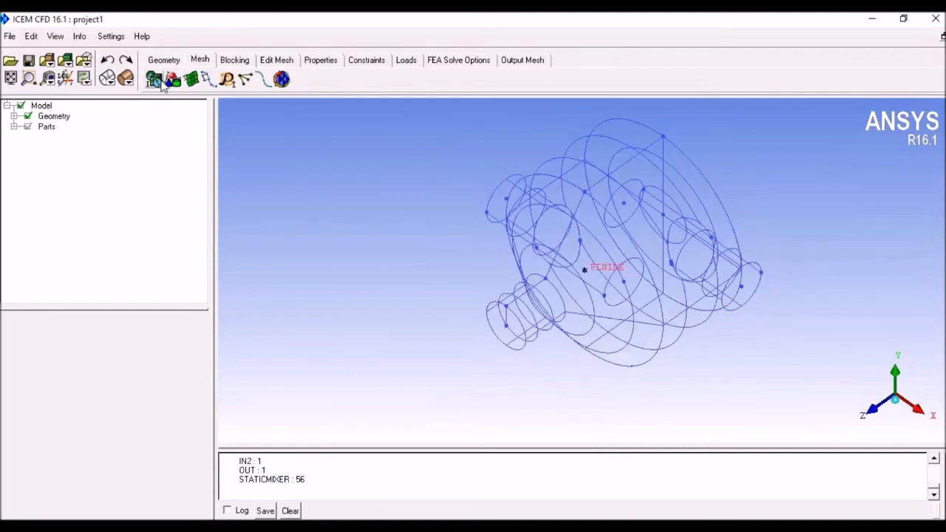
click(155, 79)
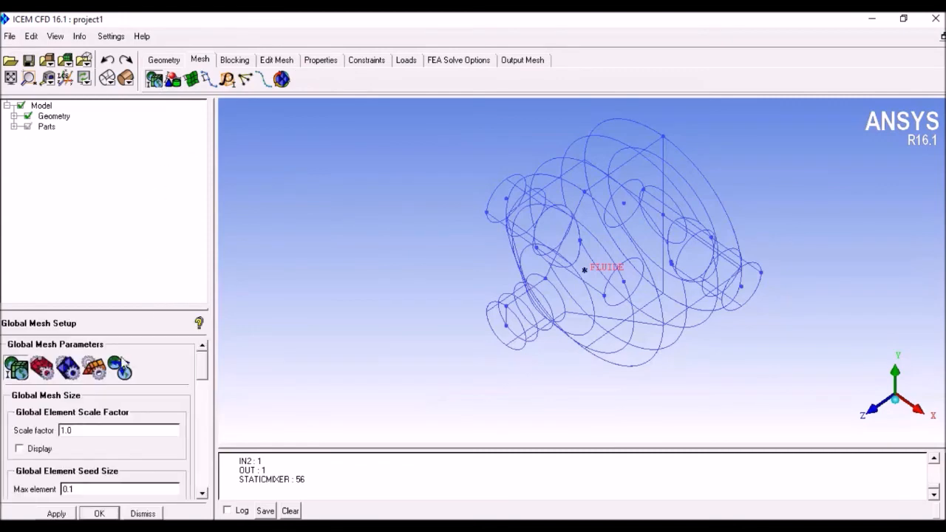
click(65, 513)
Compute a Tetra/Mixed volume mesh of the vessel with the Robust (Octree) method.
click(281, 79)
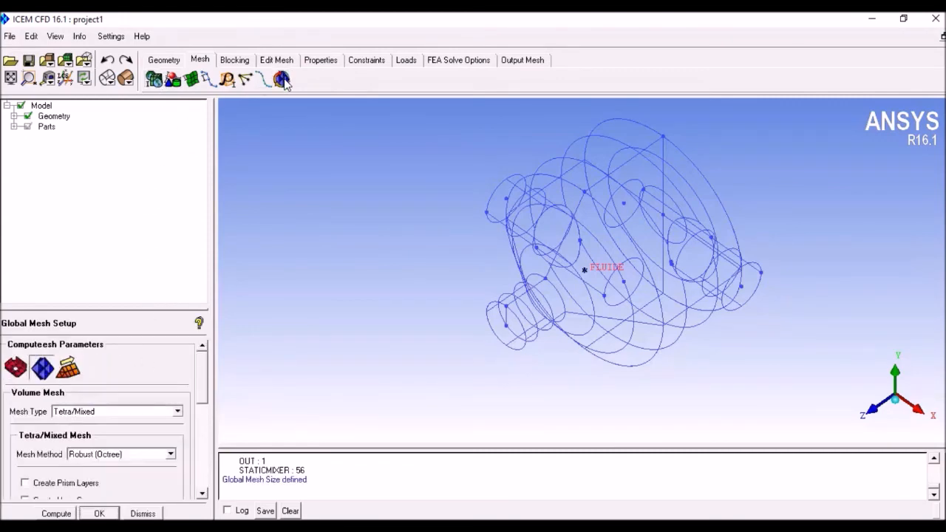
click(42, 367)
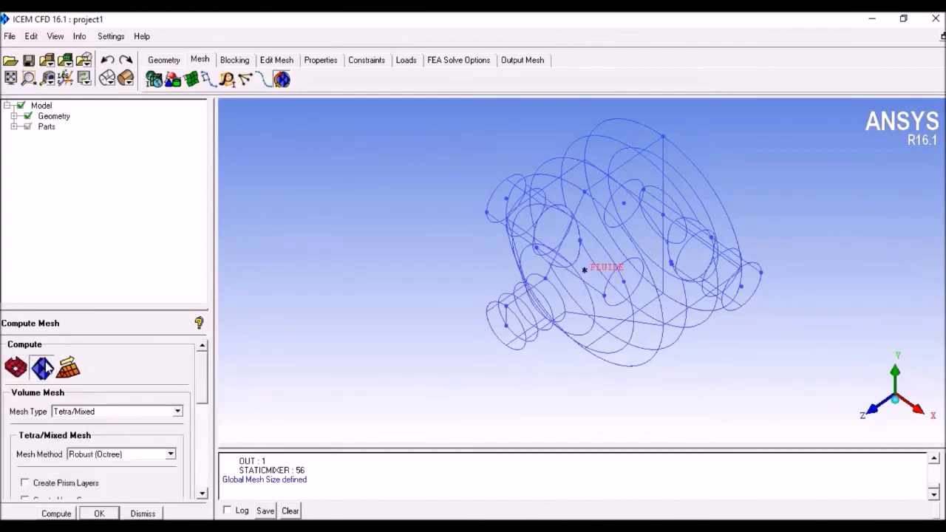
click(70, 513)
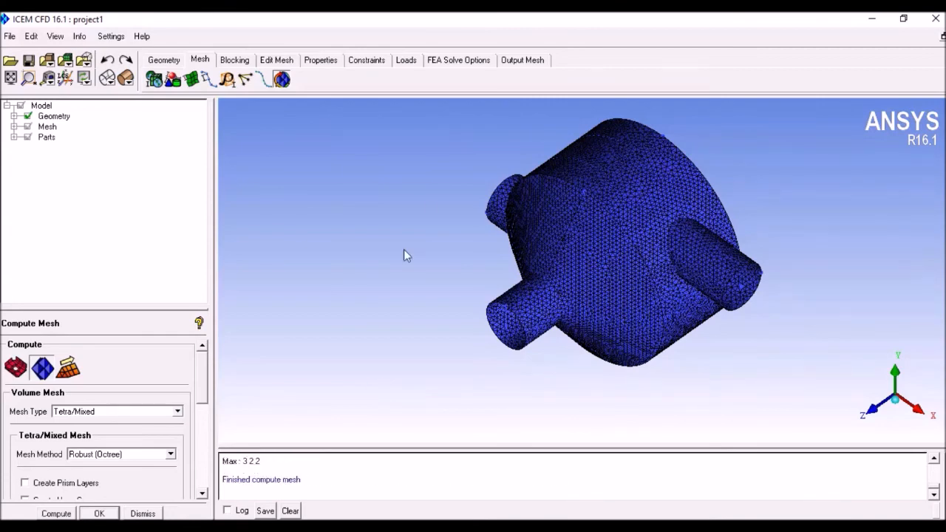
Set the output solver for the mesh to ANSYS CFX.
click(529, 61)
click(155, 79)
click(198, 357)
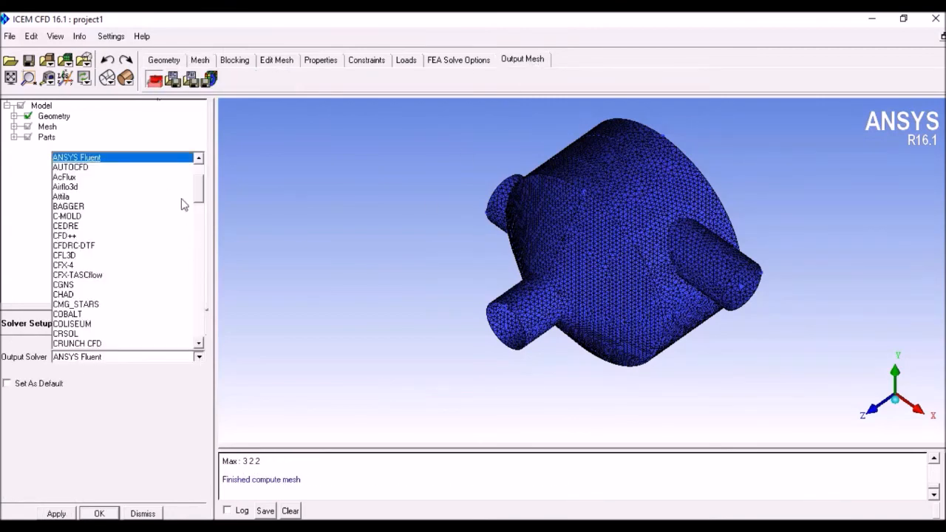
click(198, 158)
click(184, 159)
click(83, 515)
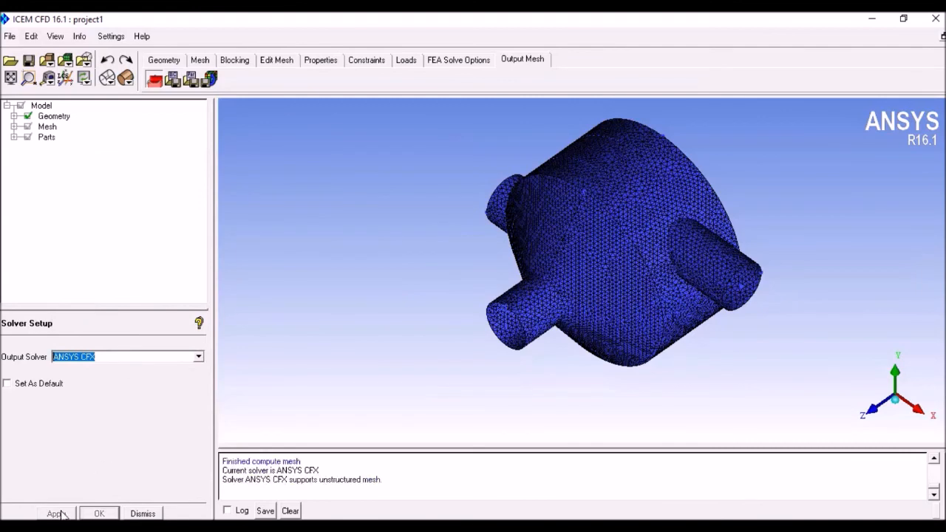
Save the project and export the mesh as project1.cfx5 in ASCII format with global coordinates and double precision.
click(436, 323)
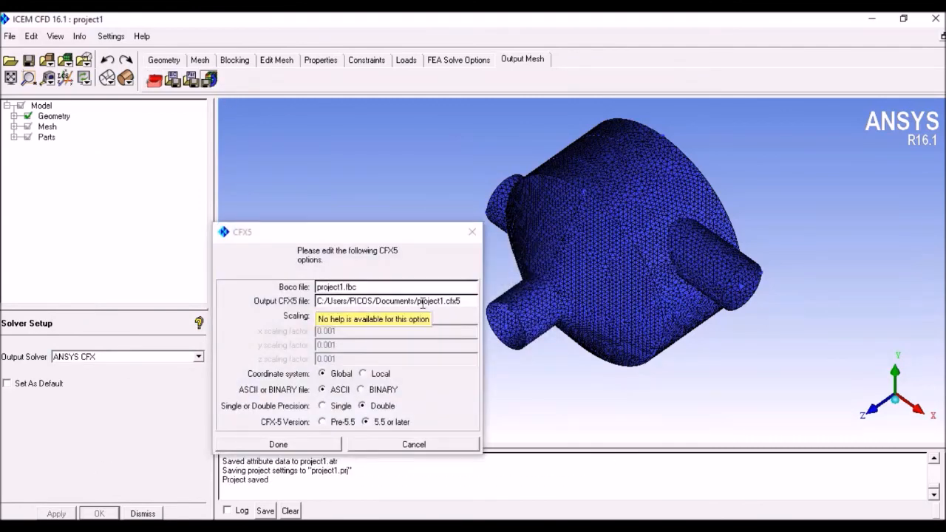
click(331, 444)
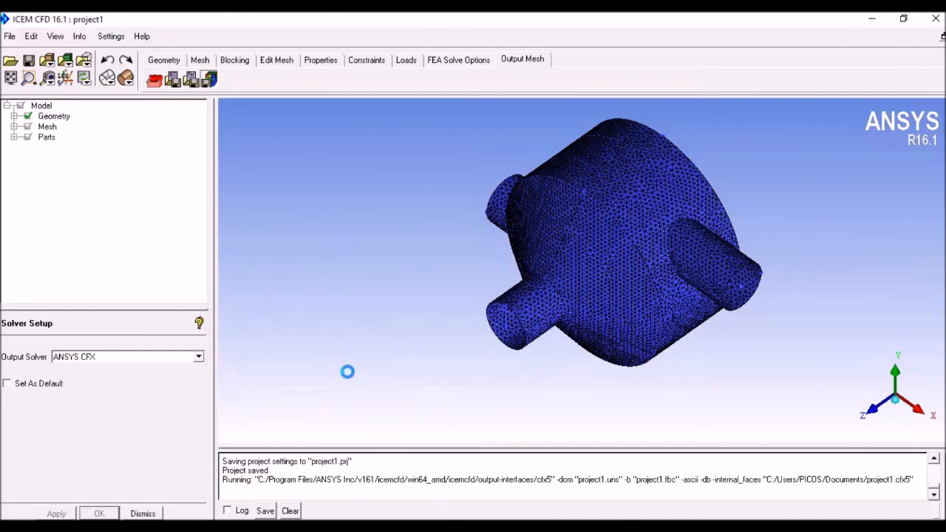